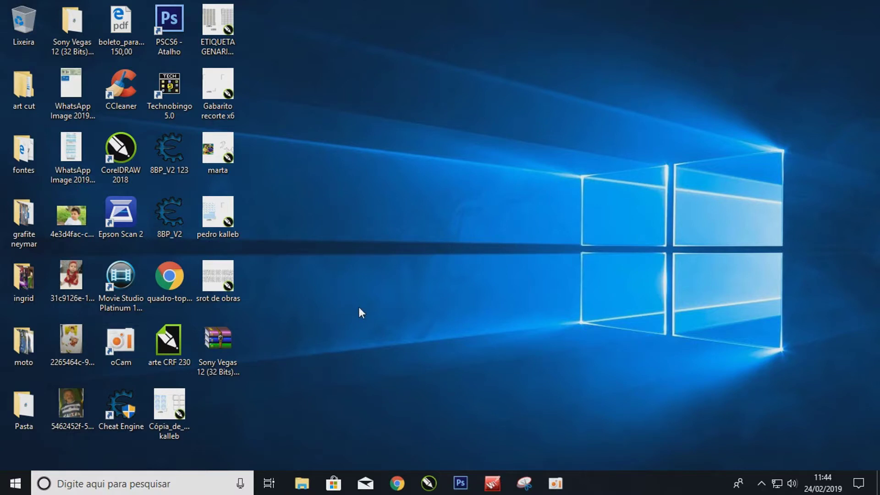
- Open the ETIQUETA GENARIO ARTES file and move the whole grid of printed labels 30 cm left, off the page
{"action": "double_click", "coordinate": [218, 20]}
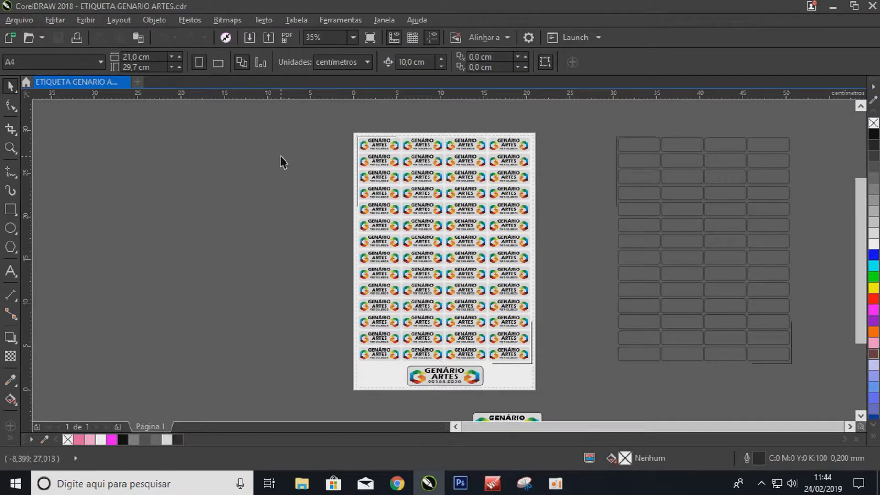
{"action": "scroll", "coordinate": [384, 164], "scroll_direction": "up", "scroll_amount": 2}
{"action": "left_click_drag", "start_coordinate": [468, 115], "coordinate": [183, 364]}
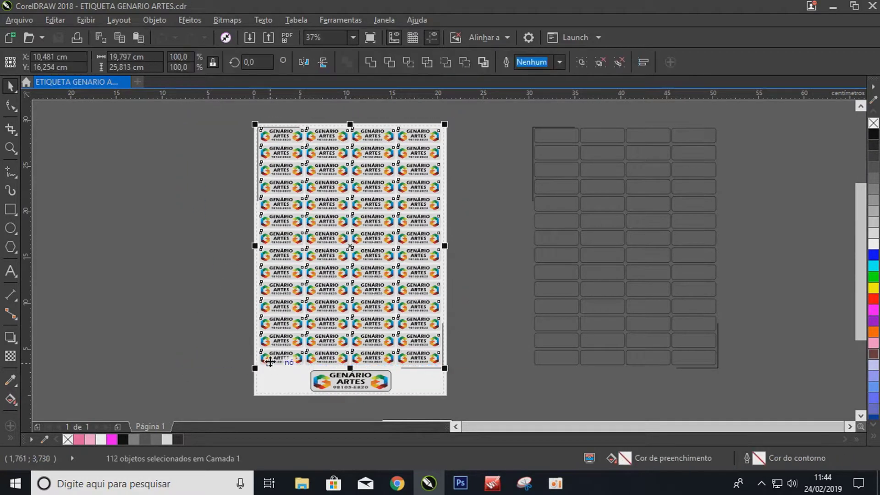
{"action": "key", "text": "Left"}
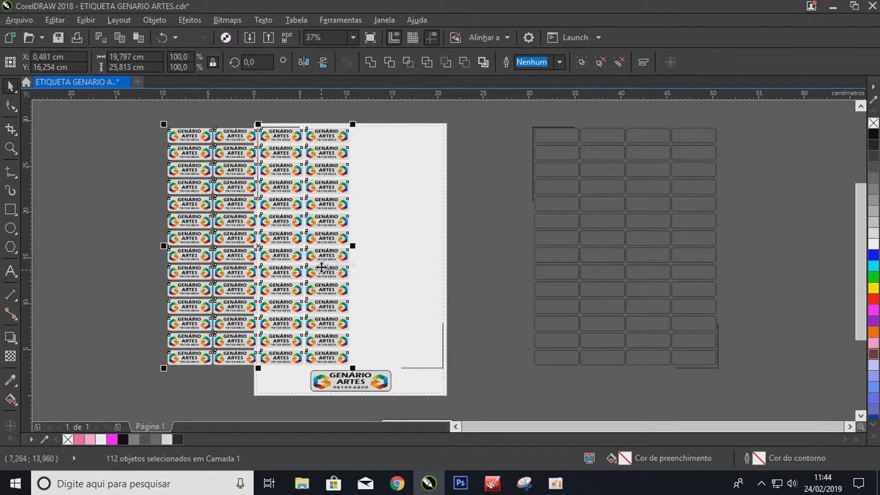
{"action": "key", "text": "Left"}
{"action": "key", "text": "Left"}
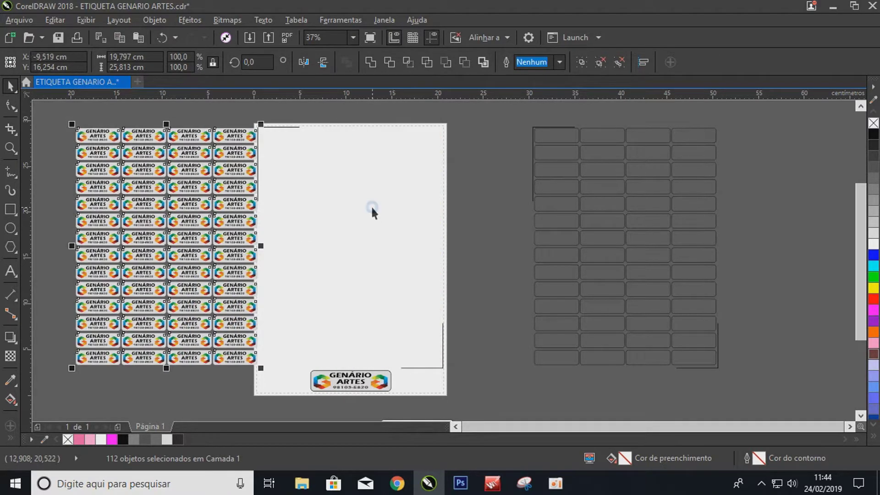
{"action": "left_click", "coordinate": [493, 119]}
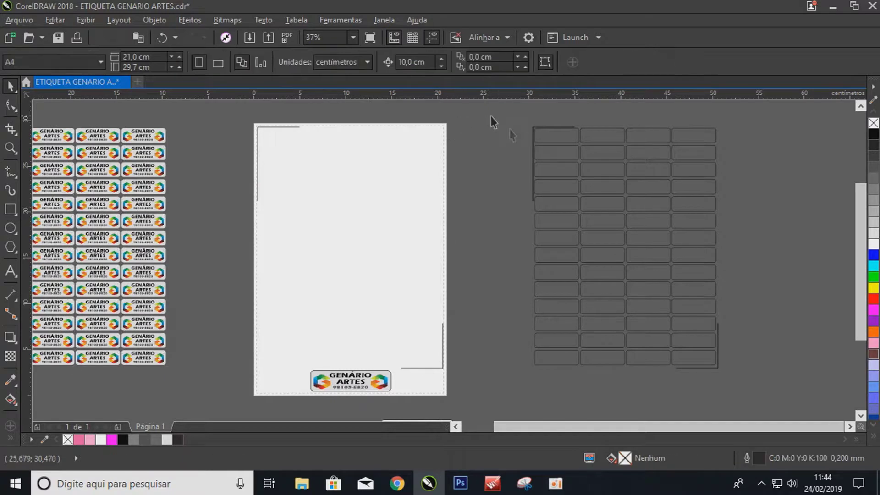
- Delete the grid of rounded cut outlines beside the page, keeping the corner marks around it
{"action": "left_click", "coordinate": [571, 159]}
{"action": "key", "text": "Delete"}
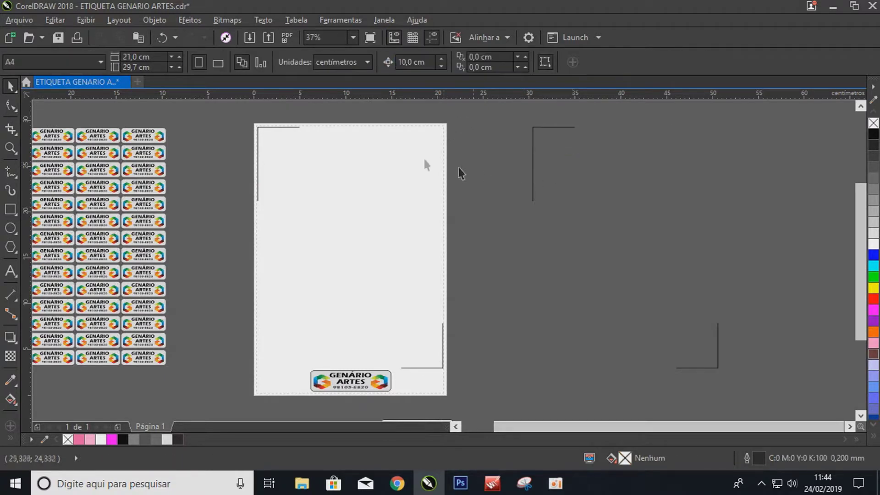
{"action": "left_click", "coordinate": [277, 125]}
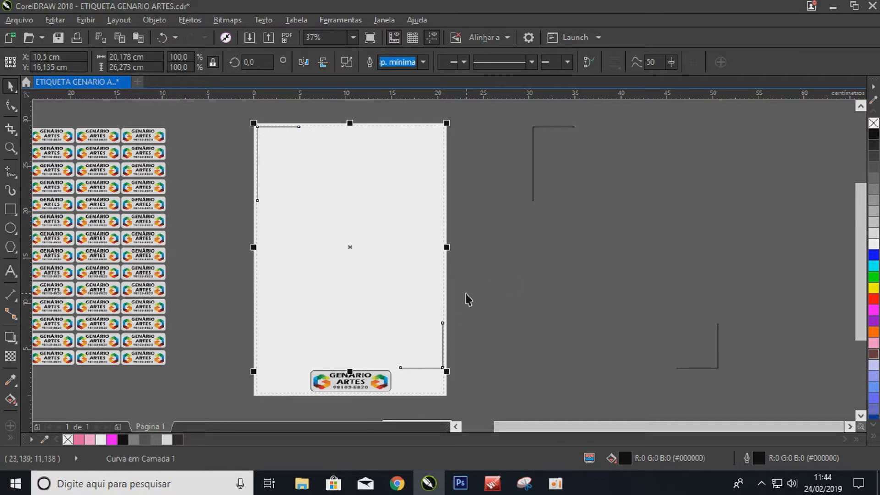
{"action": "left_click", "coordinate": [459, 327]}
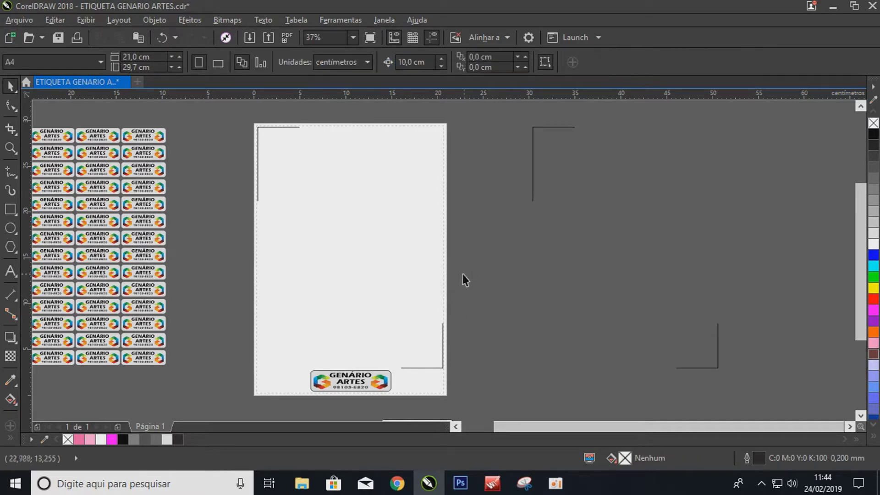
- Draw a rectangle about 20.3 × 2.7 cm around the strip below the page's lower corner mark, and remove it
{"action": "scroll", "coordinate": [345, 408], "scroll_direction": "up", "scroll_amount": 2}
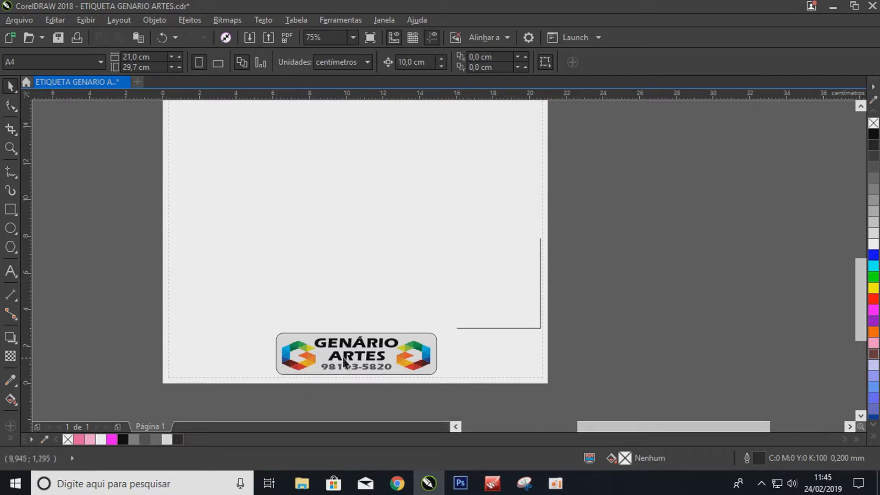
{"action": "scroll", "coordinate": [318, 394], "scroll_direction": "up", "scroll_amount": 2}
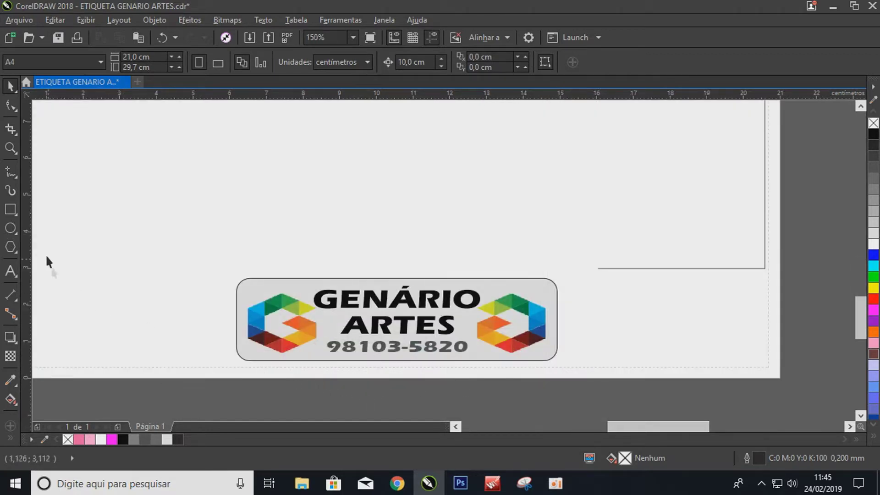
{"action": "left_click", "coordinate": [12, 209]}
{"action": "scroll", "coordinate": [443, 288], "scroll_direction": "down", "scroll_amount": 2}
{"action": "left_click_drag", "start_coordinate": [661, 280], "coordinate": [288, 328]}
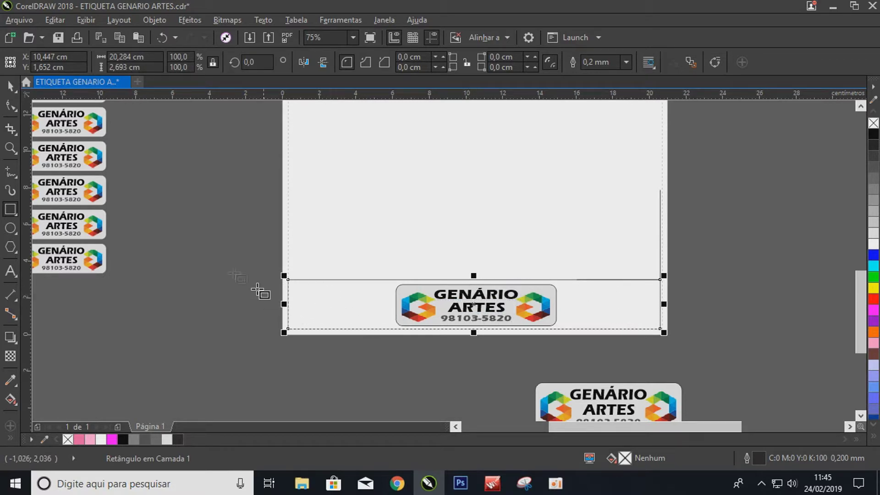
{"action": "left_click", "coordinate": [10, 86]}
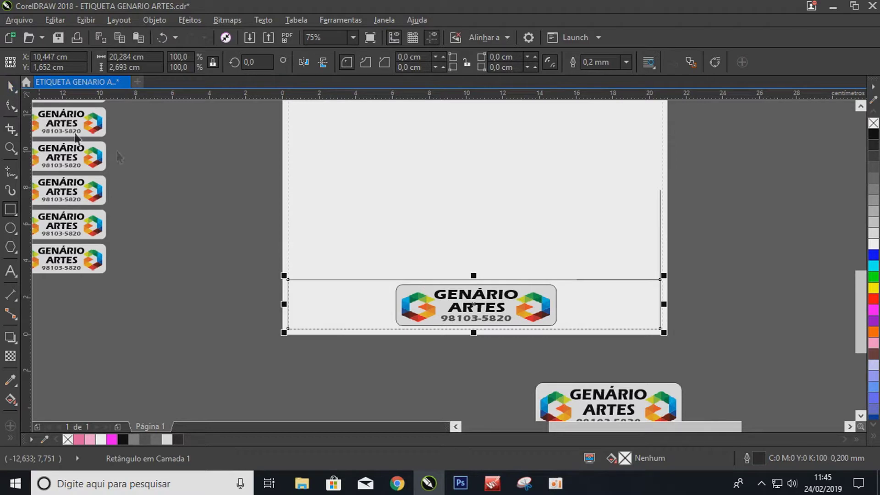
{"action": "left_click", "coordinate": [202, 191]}
{"action": "left_click_drag", "start_coordinate": [314, 295], "coordinate": [247, 325]}
{"action": "left_click", "coordinate": [267, 325]}
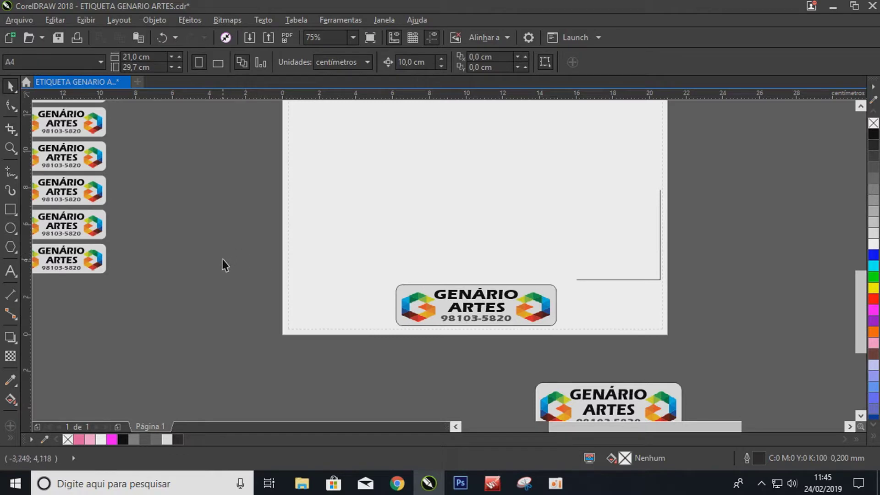
- Delete the spare large label group below the page together with its rounded grey background rectangle
{"action": "scroll", "coordinate": [449, 339], "scroll_direction": "down", "scroll_amount": 3}
{"action": "scroll", "coordinate": [477, 367], "scroll_direction": "up", "scroll_amount": 3}
{"action": "left_click", "coordinate": [475, 352]}
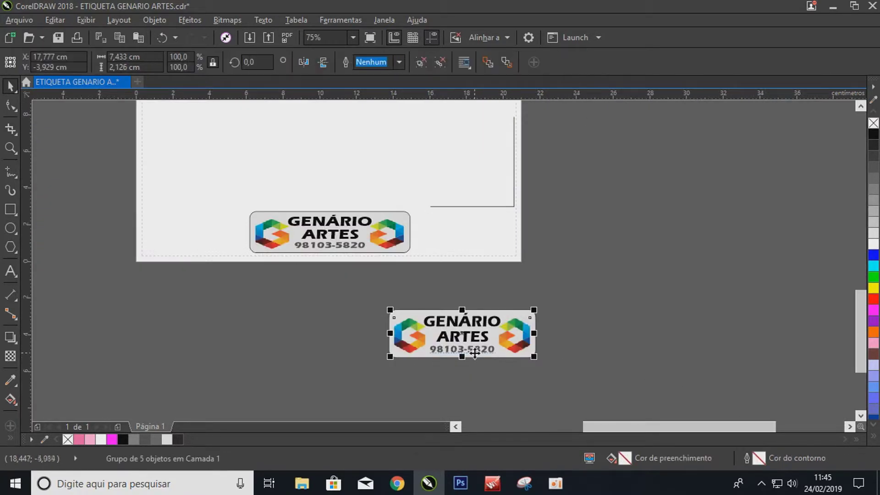
{"action": "key", "text": "Delete"}
{"action": "left_click_drag", "start_coordinate": [598, 306], "coordinate": [334, 413]}
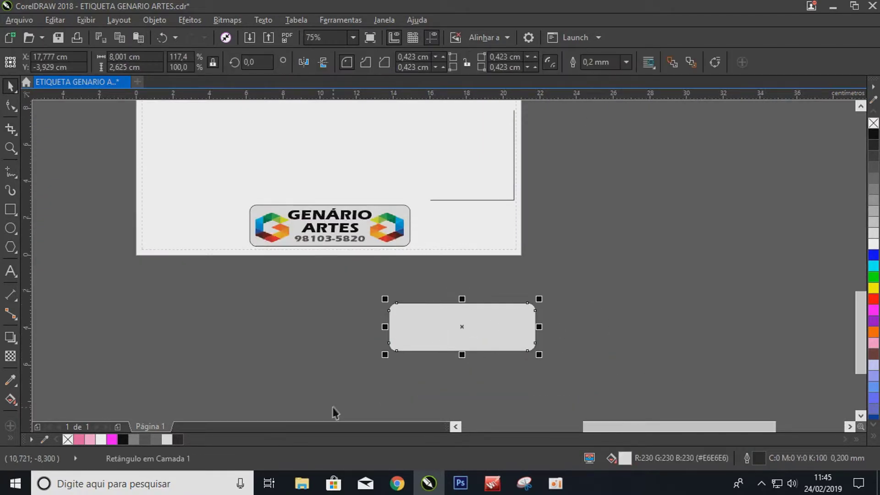
{"action": "key", "text": "Delete"}
- Delete all the label copies beside the page except the top one in the leftmost column
{"action": "scroll", "coordinate": [401, 353], "scroll_direction": "down", "scroll_amount": 3}
{"action": "scroll", "coordinate": [390, 362], "scroll_direction": "down", "scroll_amount": 1}
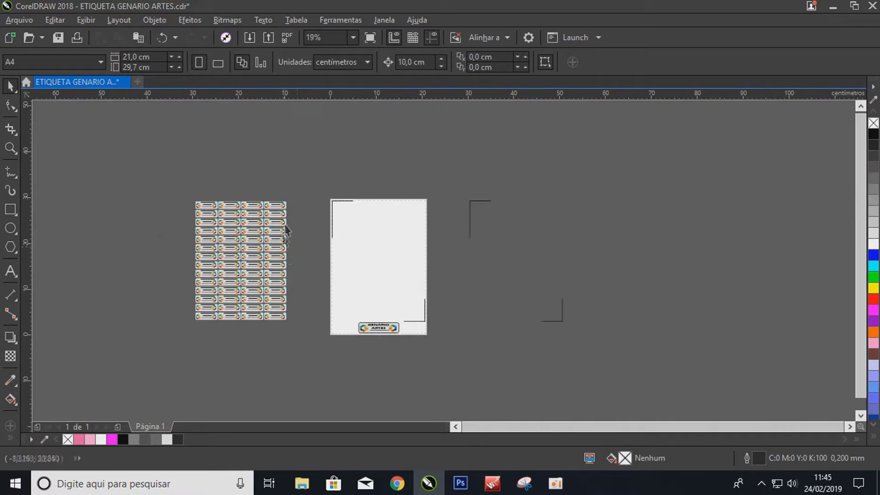
{"action": "left_click_drag", "start_coordinate": [241, 306], "coordinate": [215, 348]}
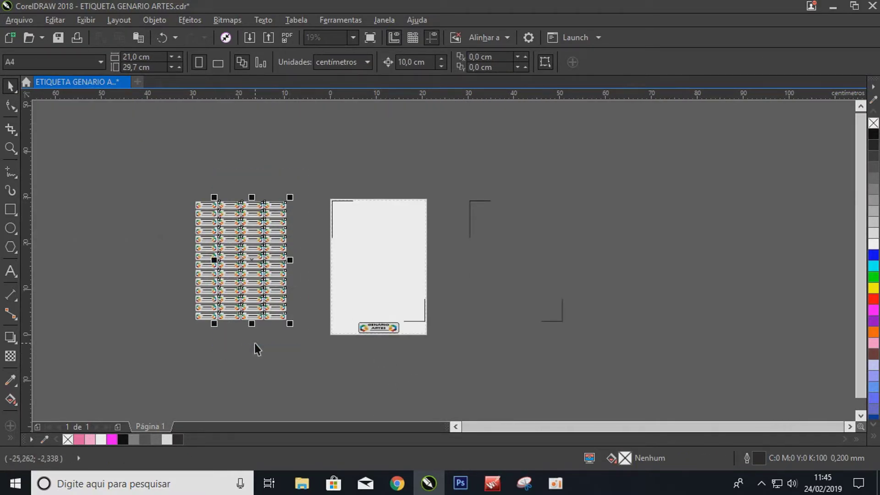
{"action": "key", "text": "Delete"}
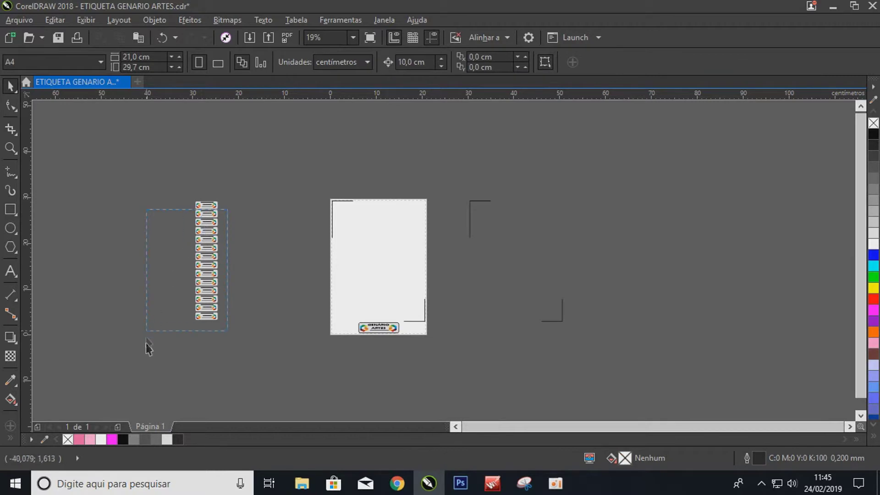
{"action": "left_click_drag", "start_coordinate": [145, 338], "coordinate": [146, 338]}
{"action": "key", "text": "Delete"}
- Move the remaining label inside the page's upper-left corner mark, centred at about X 3.0 cm, Y 28.3 cm
{"action": "scroll", "coordinate": [205, 201], "scroll_direction": "up", "scroll_amount": 6}
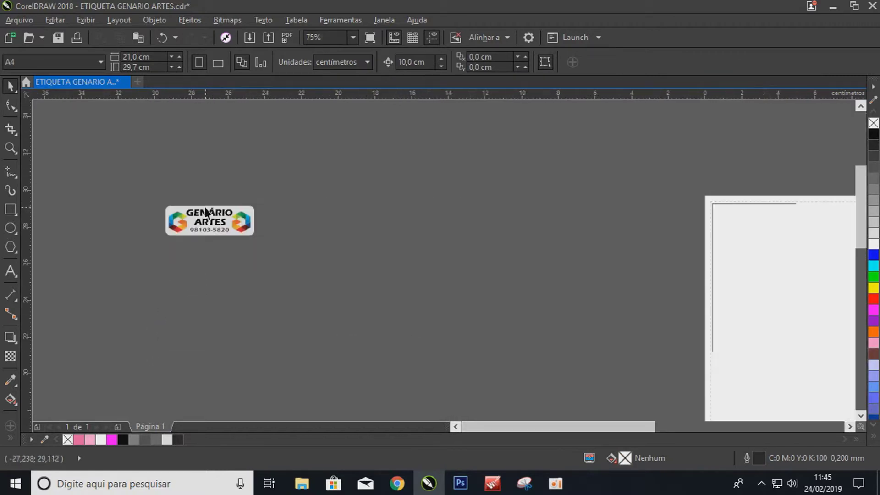
{"action": "left_click_drag", "start_coordinate": [141, 191], "coordinate": [353, 248]}
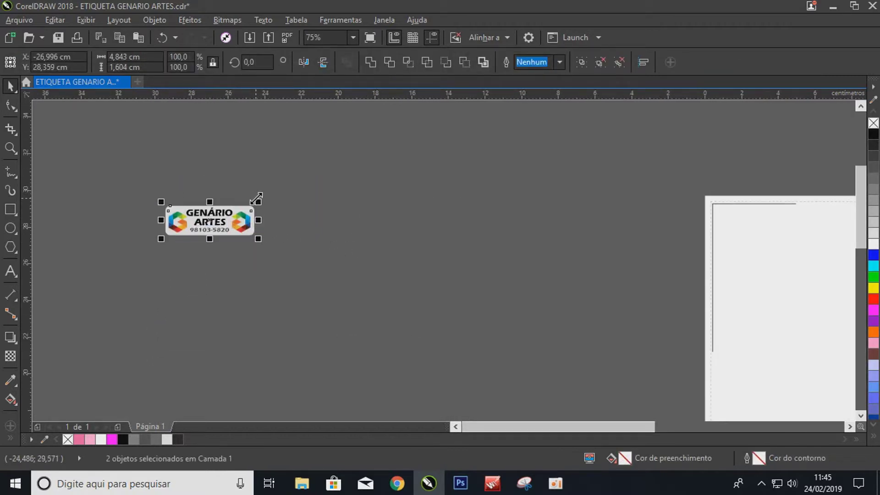
{"action": "scroll", "coordinate": [255, 198], "scroll_direction": "up", "scroll_amount": 2}
{"action": "left_click_drag", "start_coordinate": [191, 230], "coordinate": [350, 219]}
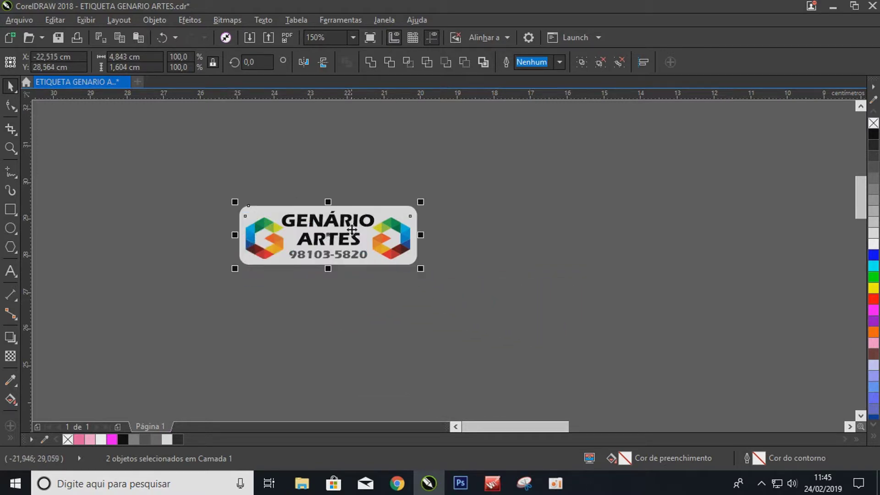
{"action": "scroll", "coordinate": [238, 165], "scroll_direction": "down", "scroll_amount": 2}
{"action": "left_click_drag", "start_coordinate": [263, 183], "coordinate": [498, 184]}
{"action": "scroll", "coordinate": [300, 186], "scroll_direction": "down", "scroll_amount": 2}
{"action": "scroll", "coordinate": [399, 183], "scroll_direction": "up", "scroll_amount": 5}
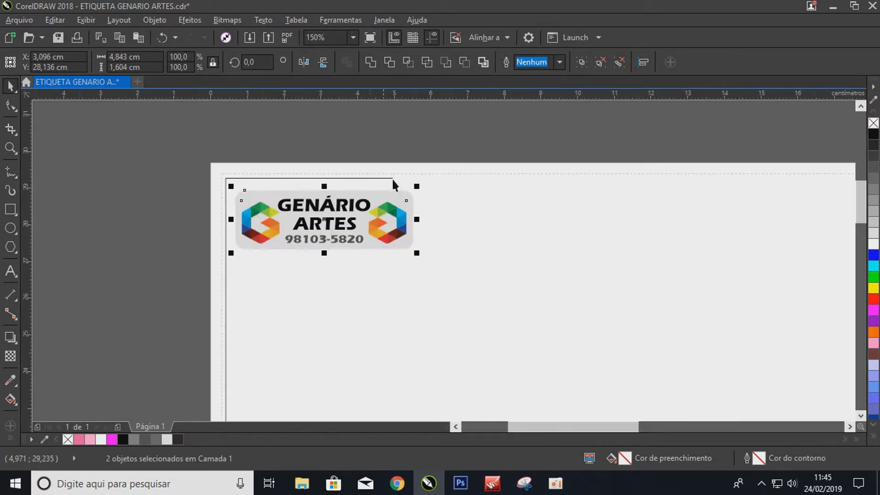
{"action": "left_click_drag", "start_coordinate": [300, 224], "coordinate": [297, 217]}
{"action": "scroll", "coordinate": [229, 217], "scroll_direction": "down", "scroll_amount": 1}
{"action": "scroll", "coordinate": [322, 211], "scroll_direction": "up", "scroll_amount": 1}
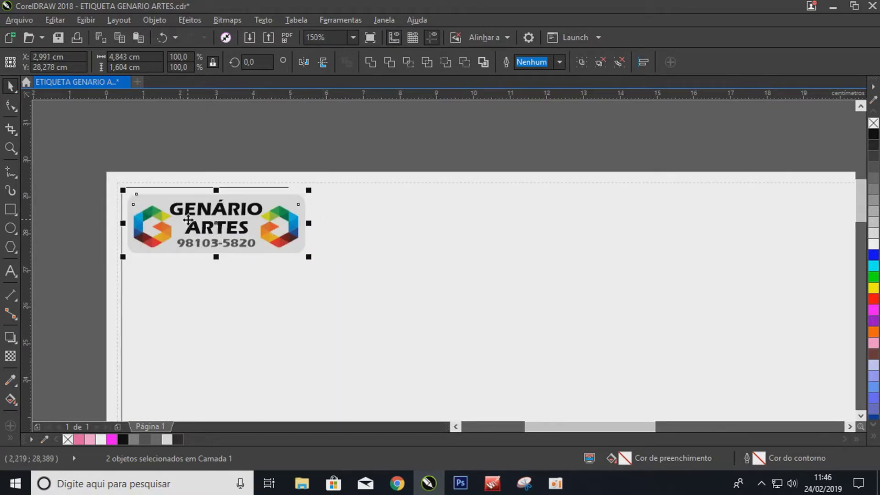
- Copy the label to its right with a gap of about 0.2 cm and repeat the duplication to make a row of four
{"action": "left_click_drag", "start_coordinate": [188, 220], "coordinate": [373, 228]}
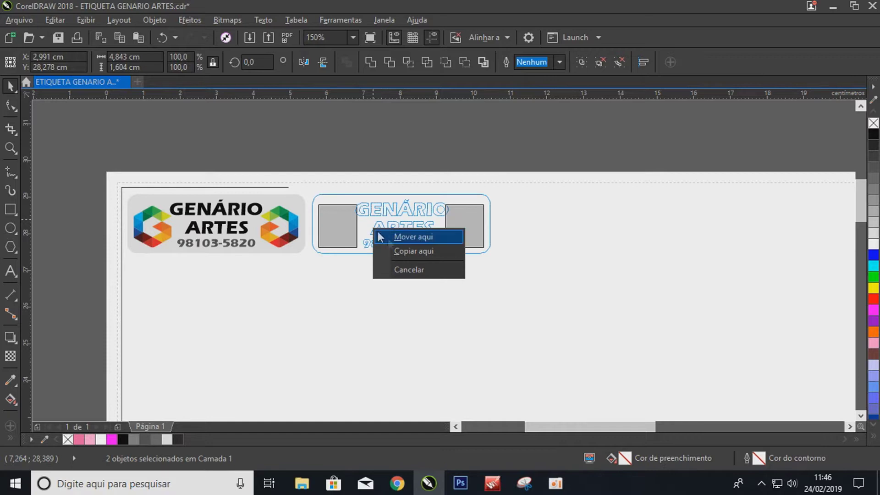
{"action": "left_click", "coordinate": [413, 251]}
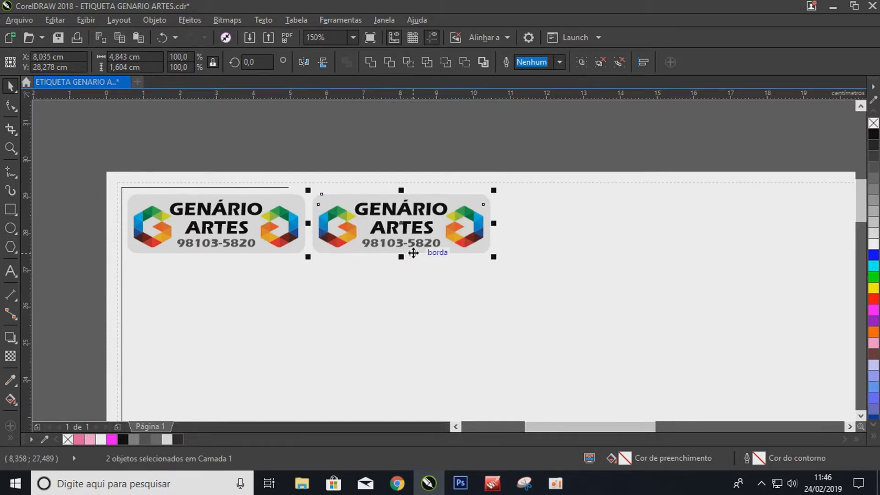
{"action": "scroll", "coordinate": [208, 212], "scroll_direction": "down", "scroll_amount": 2}
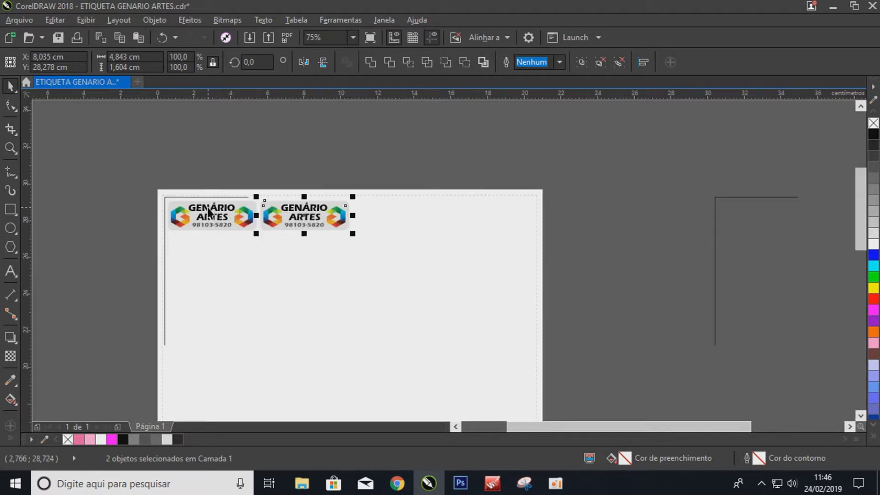
{"action": "key", "text": "ctrl+r"}
{"action": "key", "text": "ctrl+r"}
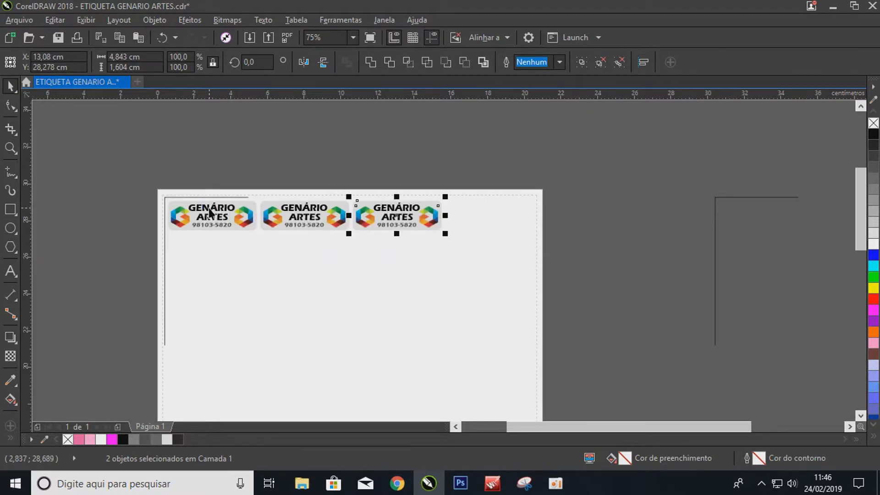
- Examine whether the row's last label stays within the vertical limit of the page's lower-right corner mark
{"action": "scroll", "coordinate": [541, 216], "scroll_direction": "up", "scroll_amount": 2}
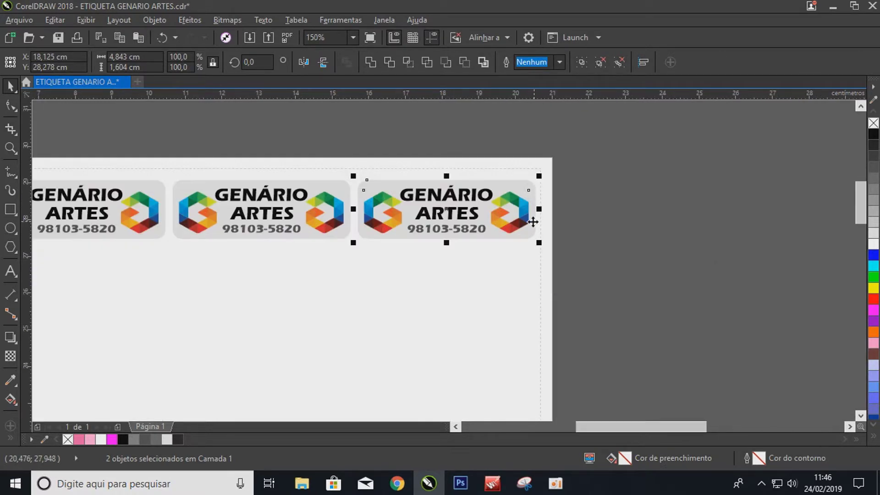
{"action": "scroll", "coordinate": [541, 219], "scroll_direction": "down", "scroll_amount": 1}
{"action": "scroll", "coordinate": [537, 216], "scroll_direction": "up", "scroll_amount": 2}
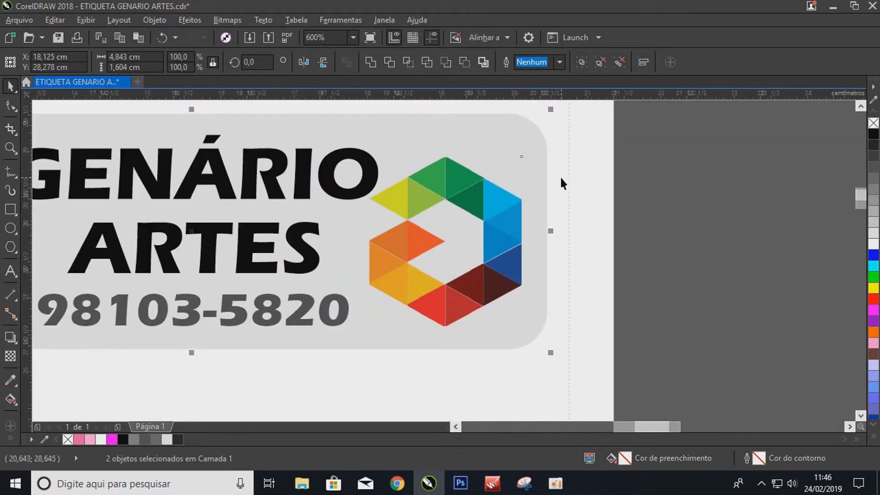
{"action": "scroll", "coordinate": [561, 183], "scroll_direction": "down", "scroll_amount": 4}
{"action": "scroll", "coordinate": [570, 367], "scroll_direction": "up", "scroll_amount": 3}
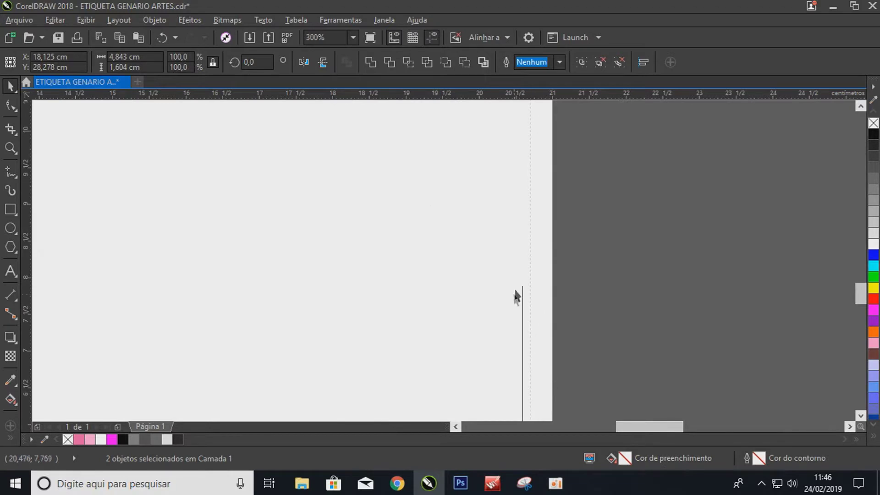
{"action": "scroll", "coordinate": [515, 298], "scroll_direction": "up", "scroll_amount": 1}
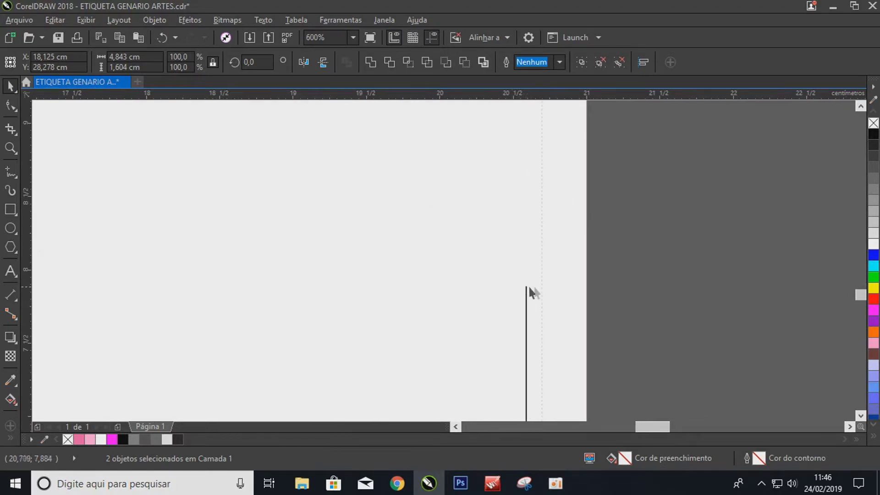
{"action": "scroll", "coordinate": [523, 271], "scroll_direction": "down", "scroll_amount": 4}
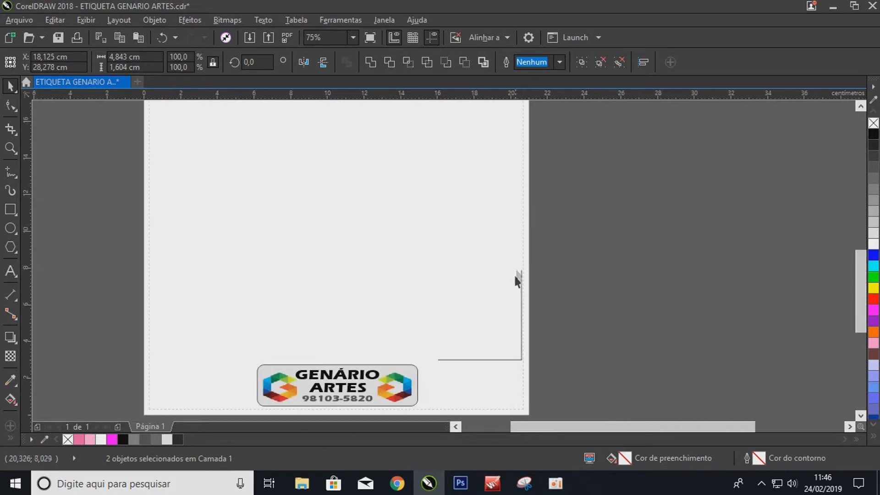
{"action": "scroll", "coordinate": [501, 216], "scroll_direction": "up", "scroll_amount": 2}
{"action": "scroll", "coordinate": [554, 184], "scroll_direction": "down", "scroll_amount": 1}
- Undo the three label copies, leaving only the first label on the page
{"action": "key", "text": "ctrl+z"}
{"action": "key", "text": "ctrl+z"}
{"action": "key", "text": "ctrl+z"}
- Place a copy of the label directly to its right with a narrower gap of about 0.1 cm
{"action": "scroll", "coordinate": [229, 192], "scroll_direction": "up", "scroll_amount": 1}
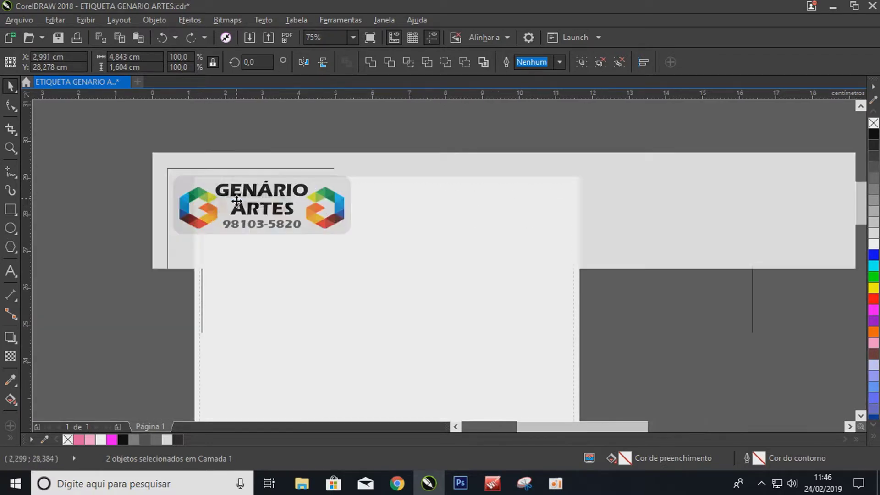
{"action": "left_click_drag", "start_coordinate": [210, 189], "coordinate": [390, 192]}
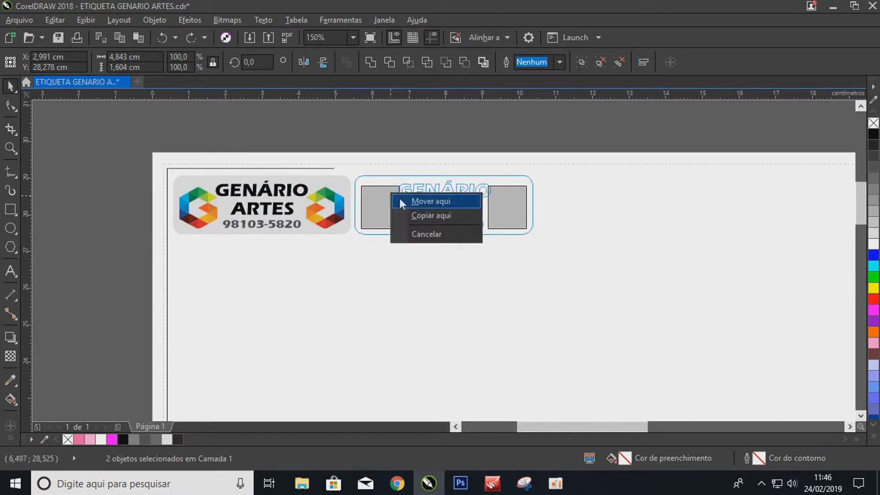
{"action": "left_click", "coordinate": [415, 214]}
{"action": "scroll", "coordinate": [292, 207], "scroll_direction": "down", "scroll_amount": 2}
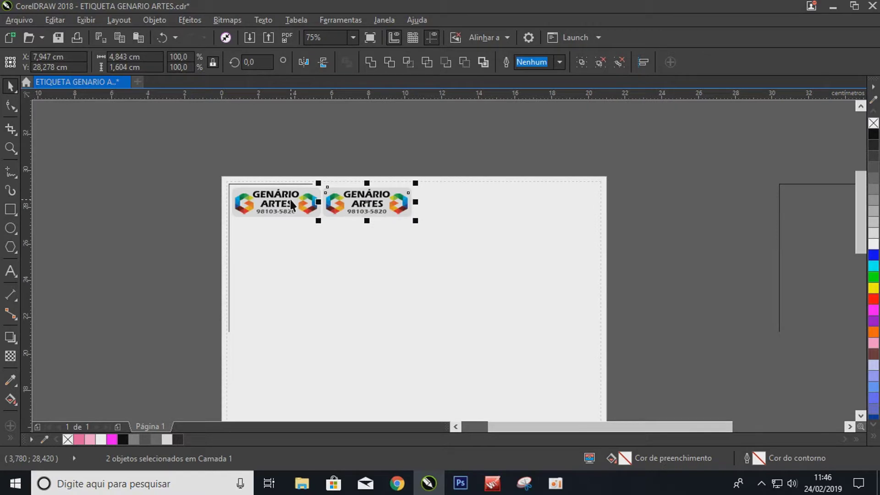
- Repeat the label duplication twice to complete a row of four, keeping the last one inside the page margin
{"action": "key", "text": "ctrl+d"}
{"action": "key", "text": "ctrl+d"}
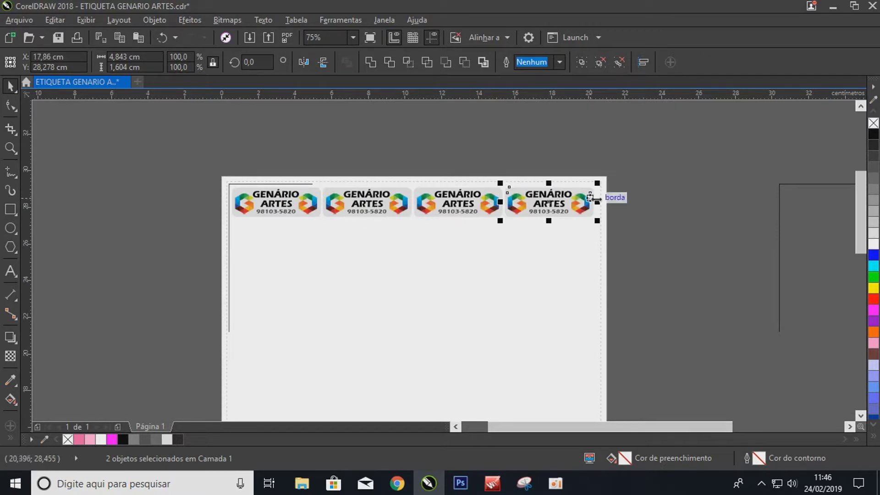
{"action": "scroll", "coordinate": [598, 211], "scroll_direction": "up", "scroll_amount": 4}
{"action": "scroll", "coordinate": [586, 213], "scroll_direction": "down", "scroll_amount": 4}
- Copy the whole row of four labels straight below itself with a gap of about 0.3 cm
{"action": "left_click_drag", "start_coordinate": [144, 159], "coordinate": [646, 248]}
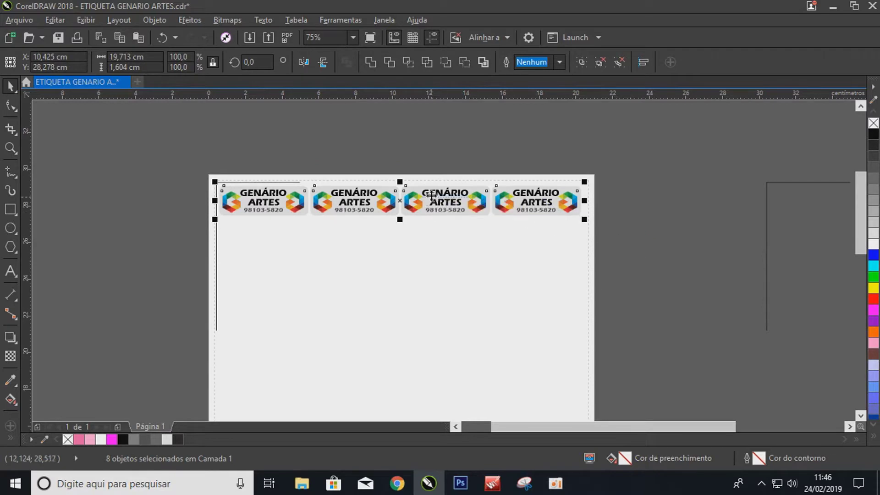
{"action": "left_click_drag", "start_coordinate": [432, 194], "coordinate": [434, 232]}
{"action": "left_click", "coordinate": [470, 253]}
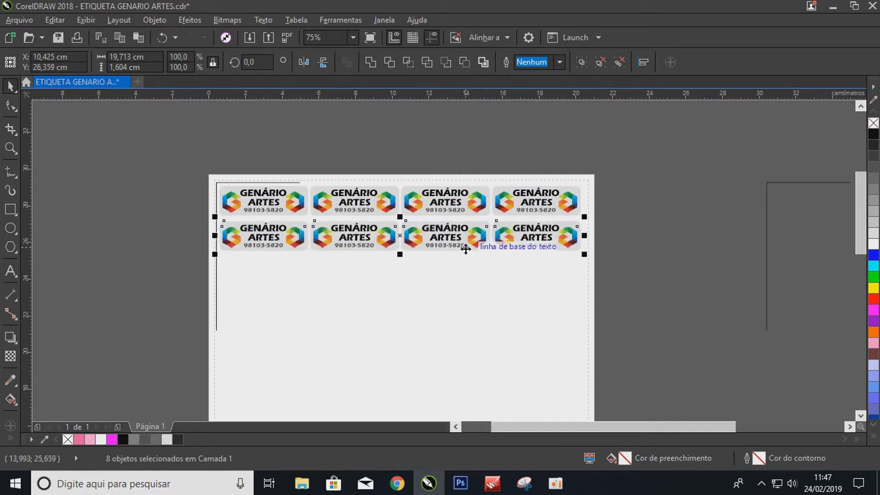
- Repeat the row copy twelve more times to fill the page downwards with label rows
{"action": "scroll", "coordinate": [428, 175], "scroll_direction": "down", "scroll_amount": 2}
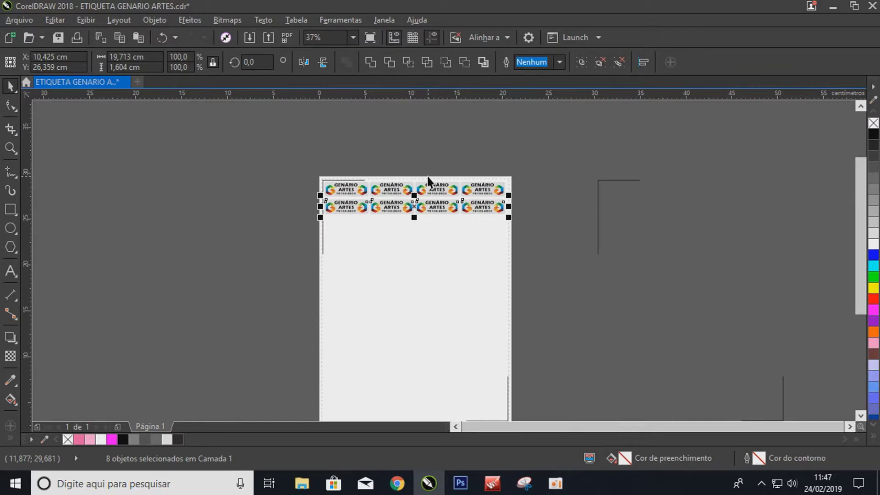
{"action": "key", "text": "ctrl+r"}
{"action": "key", "text": "ctrl+r"}
{"action": "key", "text": "ctrl+r"}
{"action": "key", "text": "ctrl+r"}
{"action": "key", "text": "ctrl+r"}
{"action": "key", "text": "ctrl+r"}
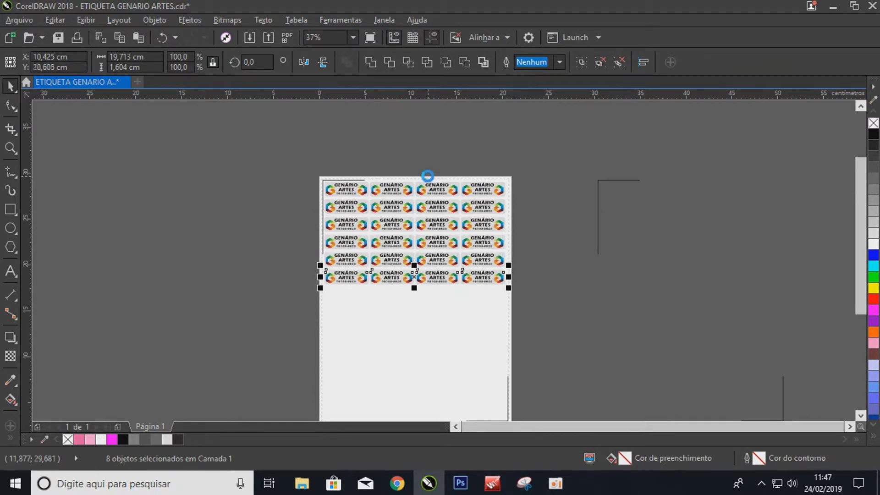
{"action": "key", "text": "ctrl+r"}
{"action": "key", "text": "ctrl+r"}
{"action": "key", "text": "ctrl+r"}
{"action": "key", "text": "ctrl+r"}
{"action": "key", "text": "ctrl+r"}
{"action": "key", "text": "ctrl+r"}
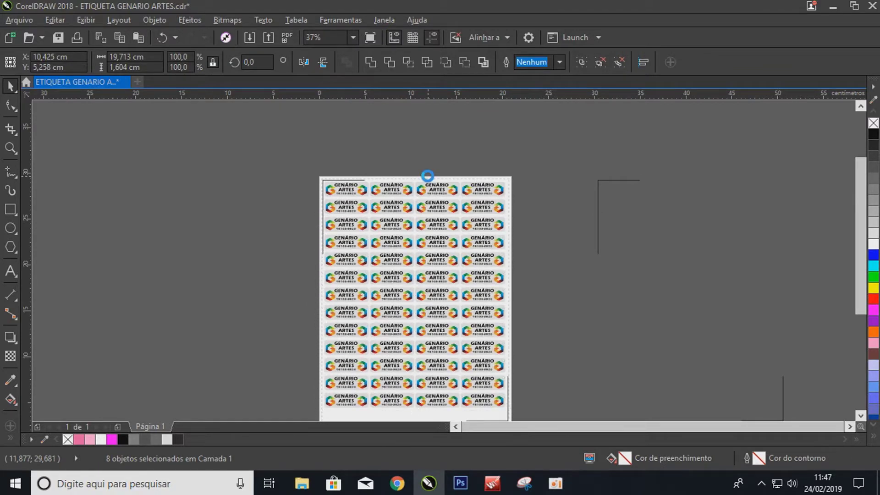
- Check the bottom row against the lower-right corner mark and undo the last row copy
{"action": "scroll", "coordinate": [464, 178], "scroll_direction": "down", "scroll_amount": 2}
{"action": "scroll", "coordinate": [467, 250], "scroll_direction": "up", "scroll_amount": 2}
{"action": "scroll", "coordinate": [595, 313], "scroll_direction": "up", "scroll_amount": 6}
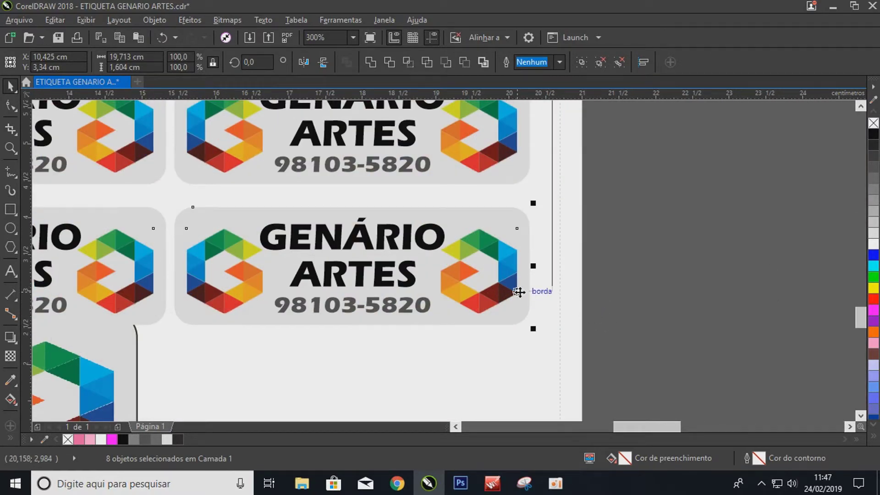
{"action": "key", "text": "ctrl+z"}
{"action": "scroll", "coordinate": [454, 262], "scroll_direction": "down", "scroll_amount": 4}
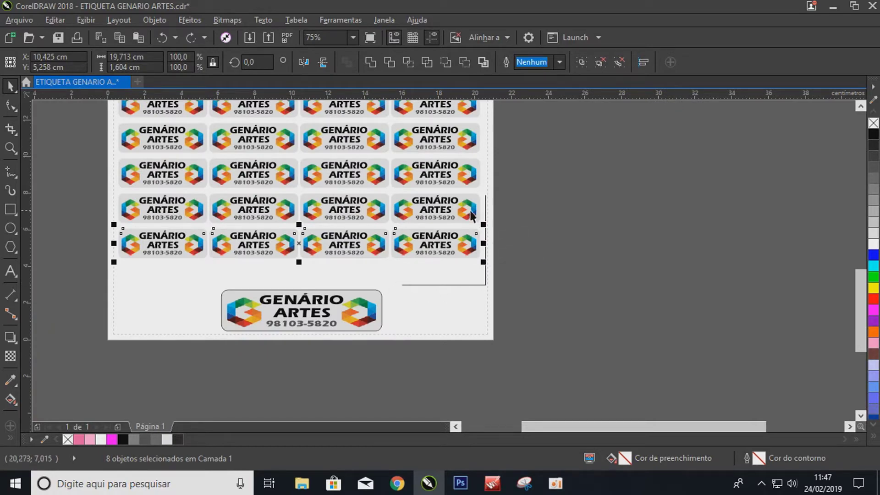
- Examine how the label grid fits between the upper-left and lower-right corner marks
{"action": "scroll", "coordinate": [471, 216], "scroll_direction": "up", "scroll_amount": 4}
{"action": "scroll", "coordinate": [473, 266], "scroll_direction": "down", "scroll_amount": 8}
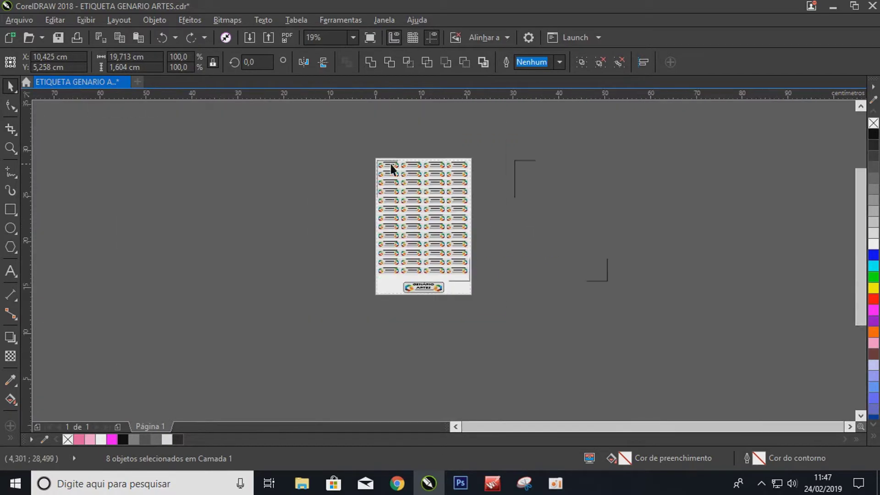
{"action": "scroll", "coordinate": [391, 170], "scroll_direction": "up", "scroll_amount": 6}
{"action": "scroll", "coordinate": [296, 186], "scroll_direction": "down", "scroll_amount": 4}
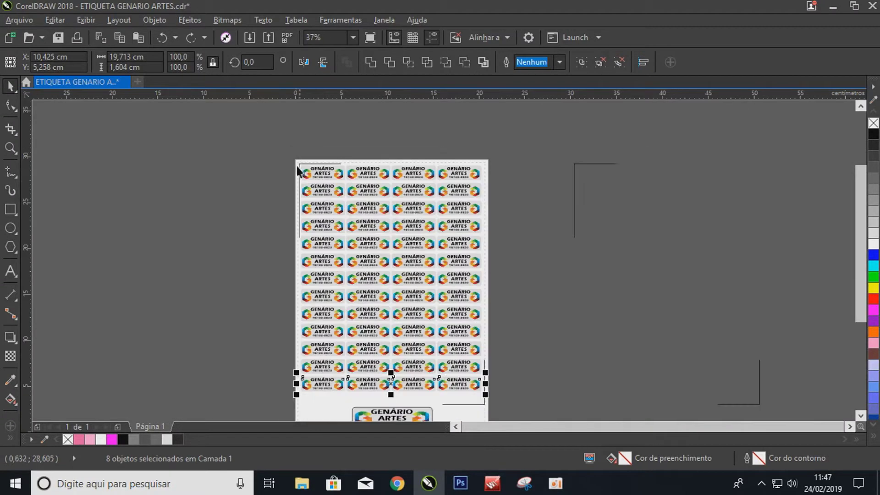
{"action": "scroll", "coordinate": [234, 165], "scroll_direction": "down", "scroll_amount": 2}
{"action": "left_click", "coordinate": [256, 164]}
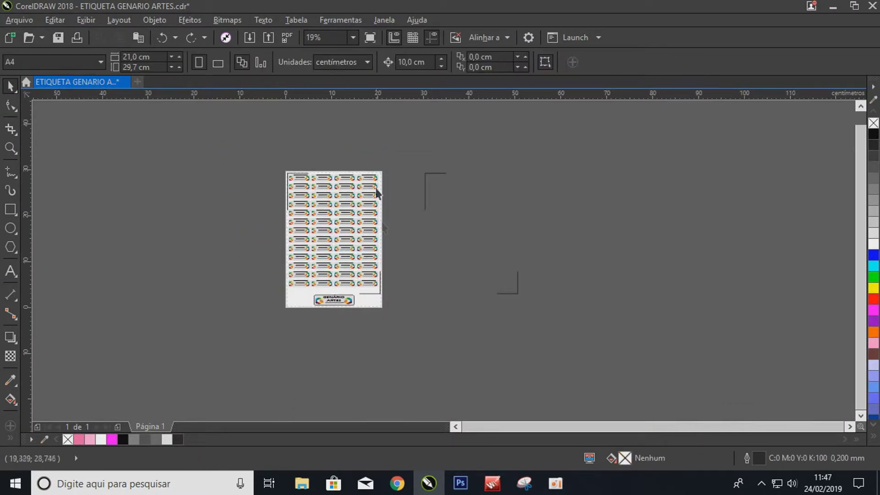
{"action": "scroll", "coordinate": [395, 211], "scroll_direction": "up", "scroll_amount": 2}
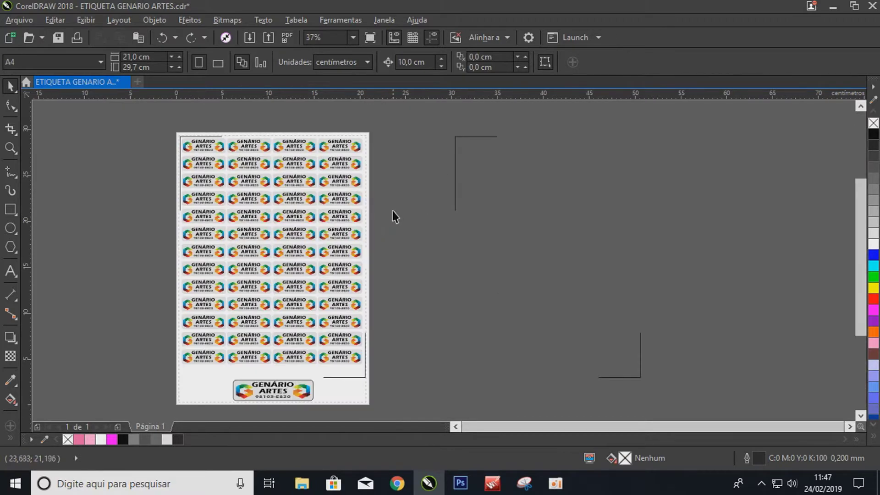
{"action": "scroll", "coordinate": [348, 202], "scroll_direction": "down", "scroll_amount": 2}
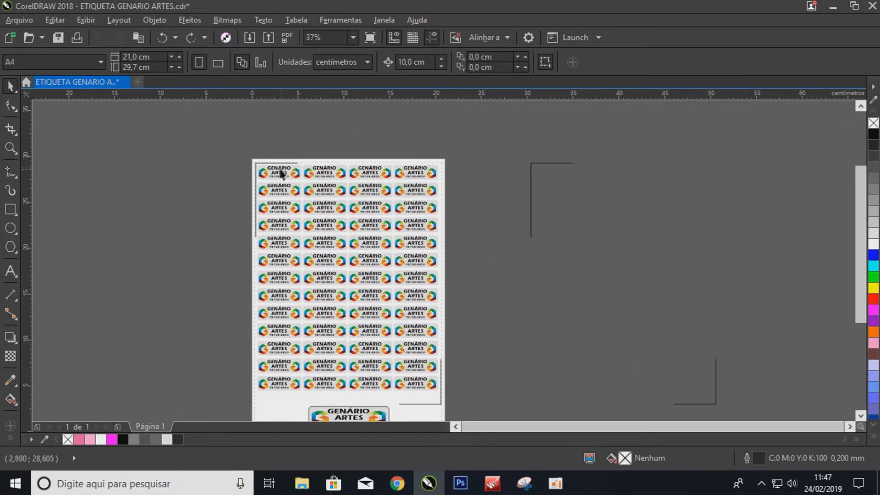
{"action": "left_click_drag", "start_coordinate": [199, 148], "coordinate": [432, 114]}
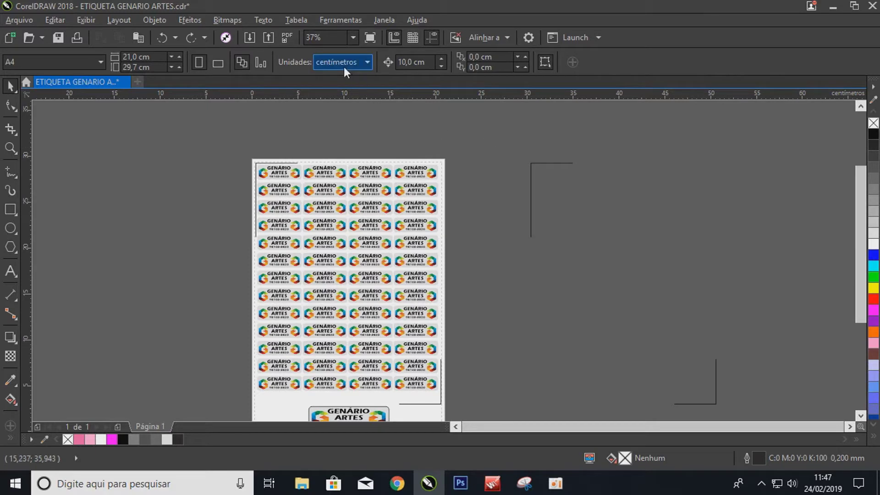
- Set the nudge distance to 30 cm and remove the spare corner marks beside the page
{"action": "left_click", "coordinate": [363, 175]}
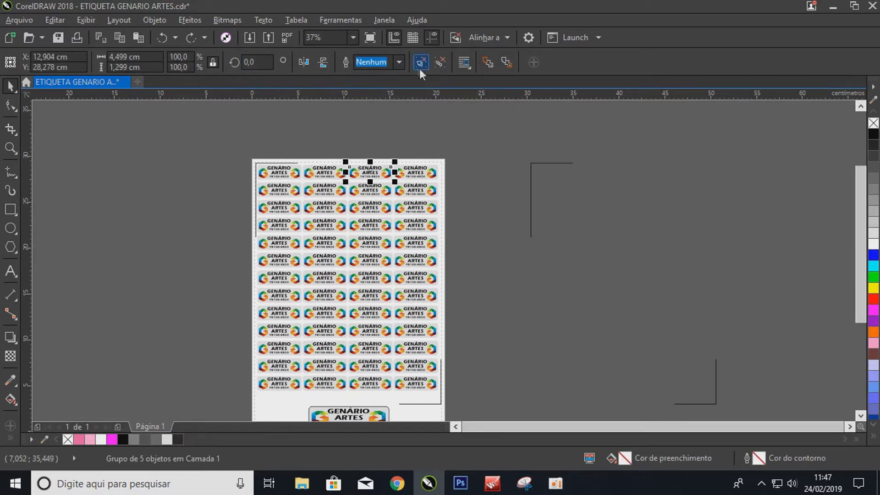
{"action": "left_click", "coordinate": [474, 144]}
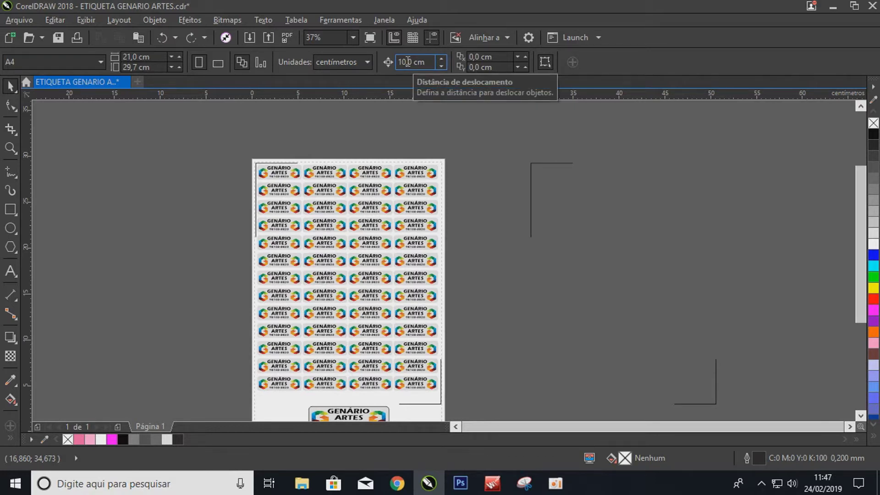
{"action": "left_click", "coordinate": [426, 62]}
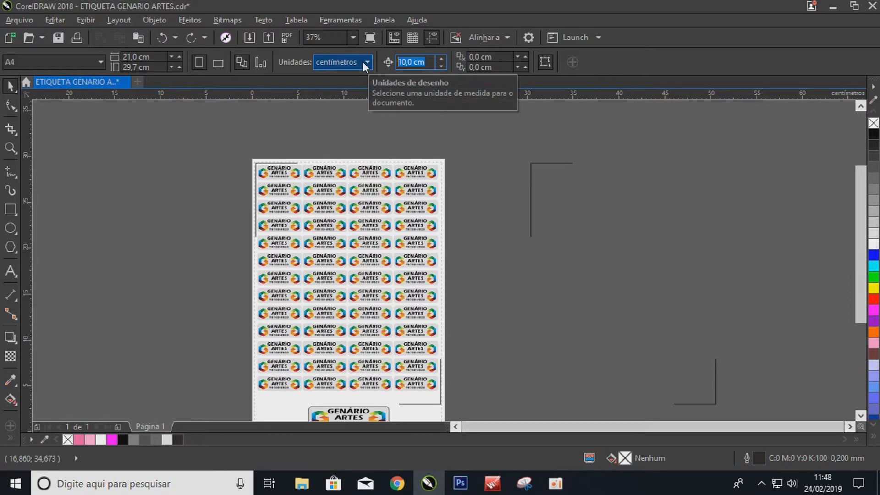
{"action": "type", "text": "30"}
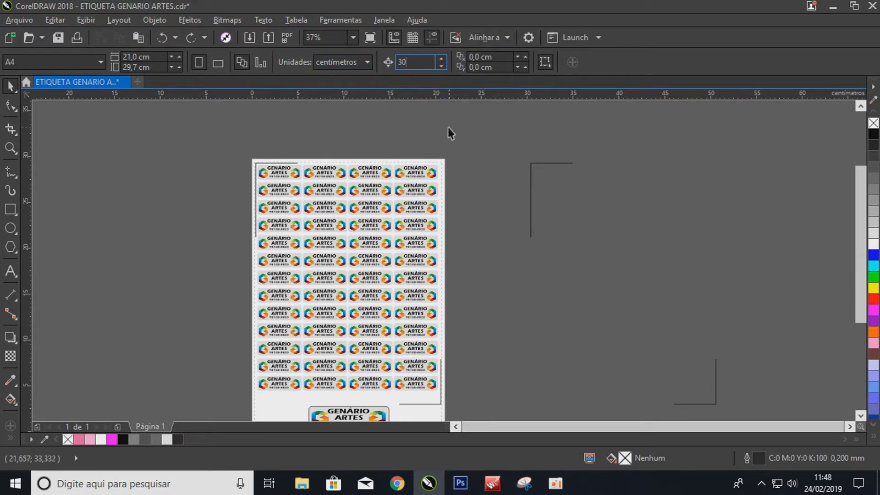
{"action": "left_click", "coordinate": [547, 164]}
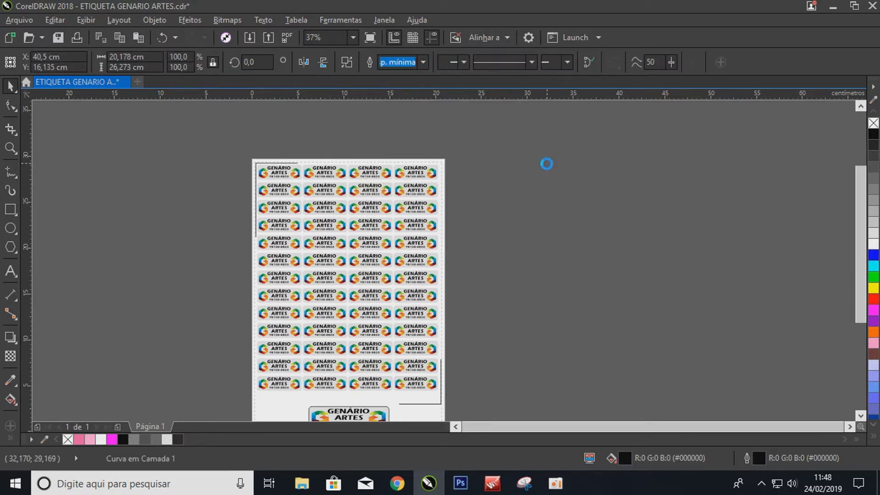
{"action": "left_click", "coordinate": [487, 161]}
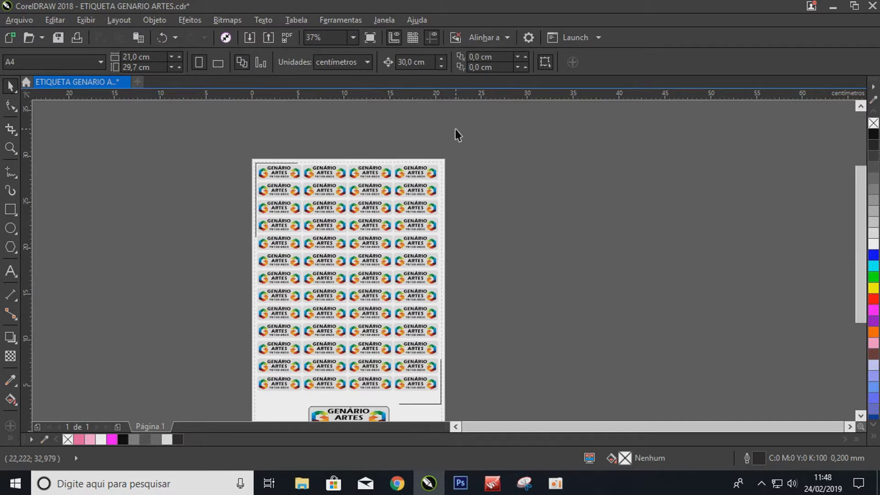
- Try nudging the first label's artwork 30 cm to the right and bring it back to its place
{"action": "left_click", "coordinate": [272, 176]}
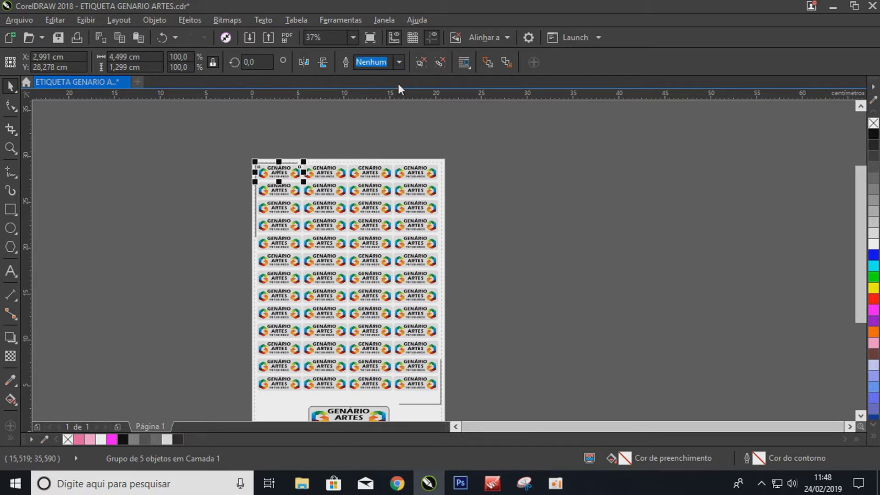
{"action": "key", "text": "shift+Right"}
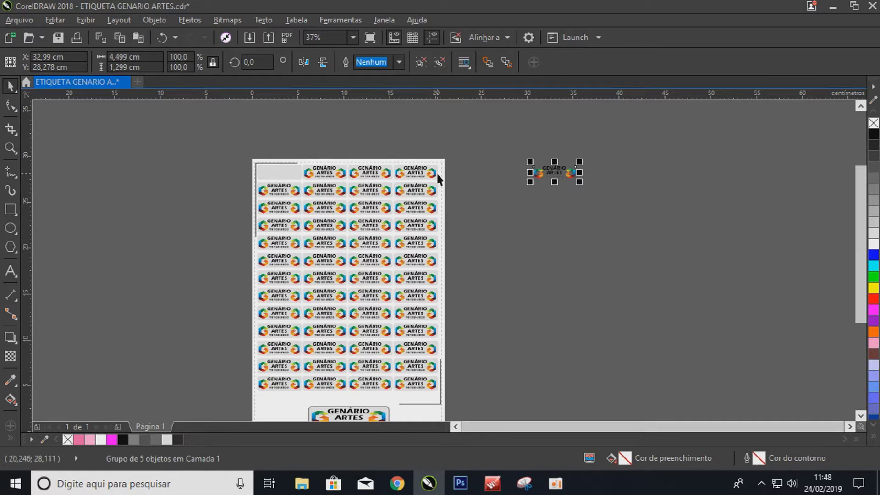
{"action": "key", "text": "shift+Left"}
{"action": "left_click_drag", "start_coordinate": [180, 139], "coordinate": [488, 400]}
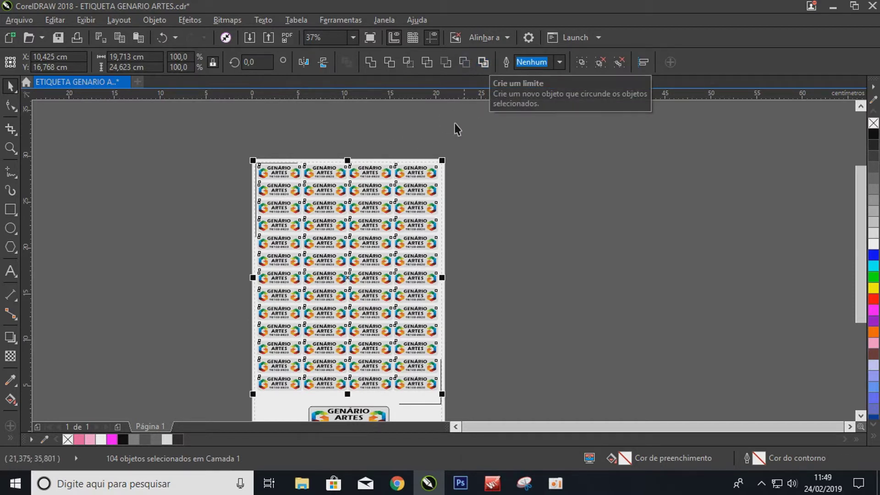
{"action": "left_click", "coordinate": [414, 168]}
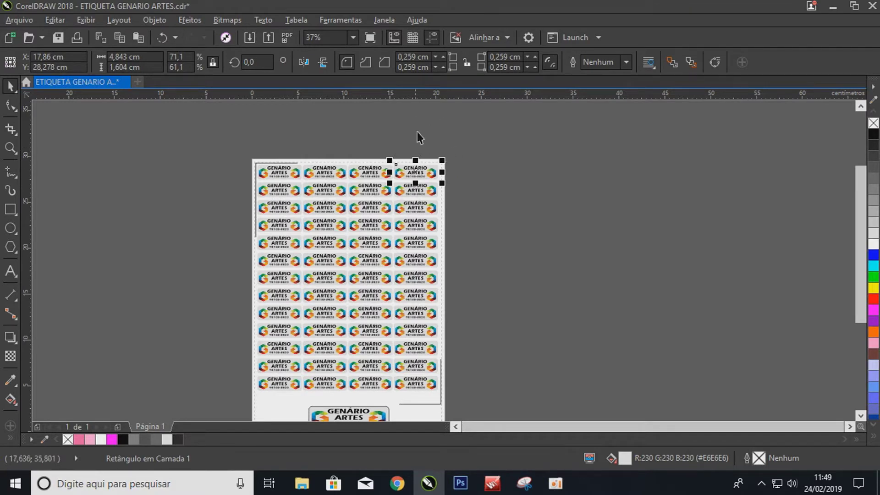
{"action": "left_click_drag", "start_coordinate": [484, 134], "coordinate": [329, 195]}
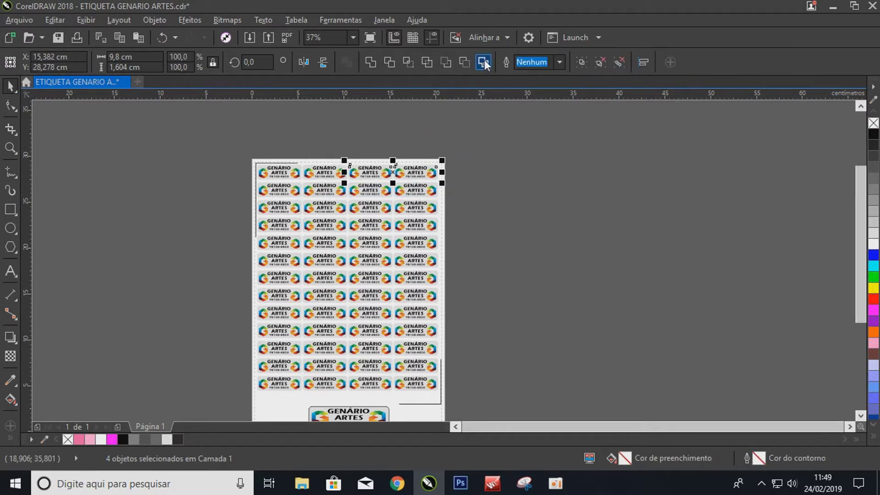
{"action": "left_click_drag", "start_coordinate": [178, 134], "coordinate": [513, 385]}
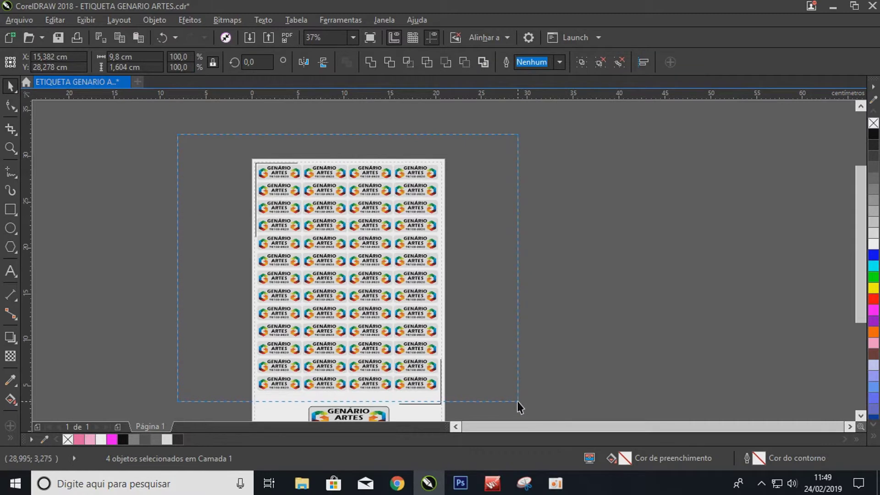
{"action": "left_click_drag", "start_coordinate": [517, 400], "coordinate": [517, 397]}
{"action": "left_click_drag", "start_coordinate": [197, 132], "coordinate": [507, 402]}
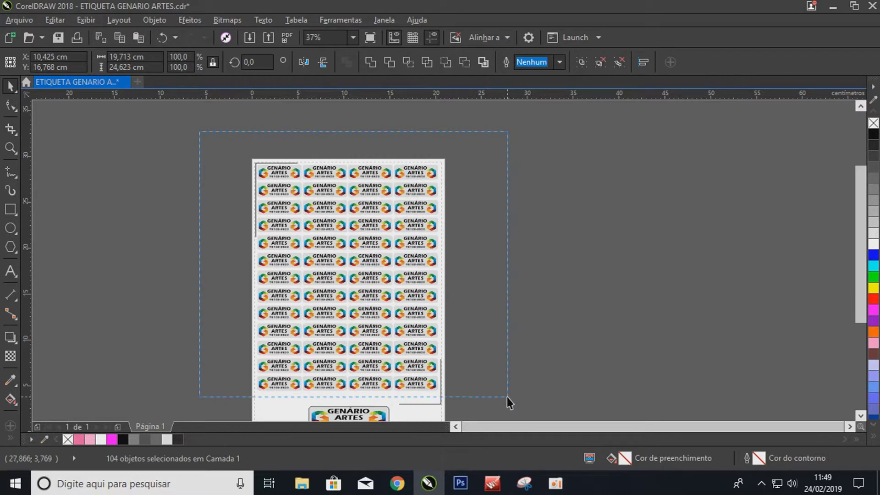
{"action": "left_click", "coordinate": [255, 170]}
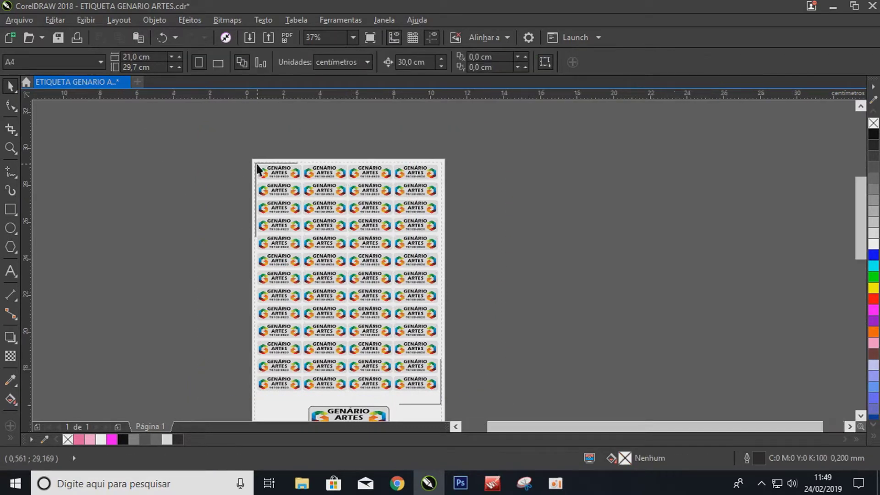
- Try moving the page's corner marks to the right as one object, and undo the move
{"action": "scroll", "coordinate": [255, 169], "scroll_direction": "up", "scroll_amount": 4}
{"action": "scroll", "coordinate": [251, 161], "scroll_direction": "down", "scroll_amount": 2}
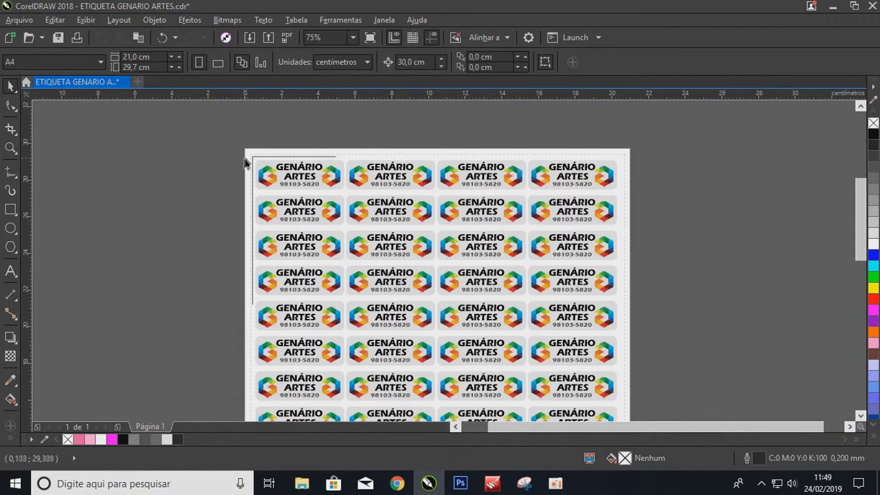
{"action": "left_click", "coordinate": [253, 156]}
{"action": "scroll", "coordinate": [264, 136], "scroll_direction": "down", "scroll_amount": 4}
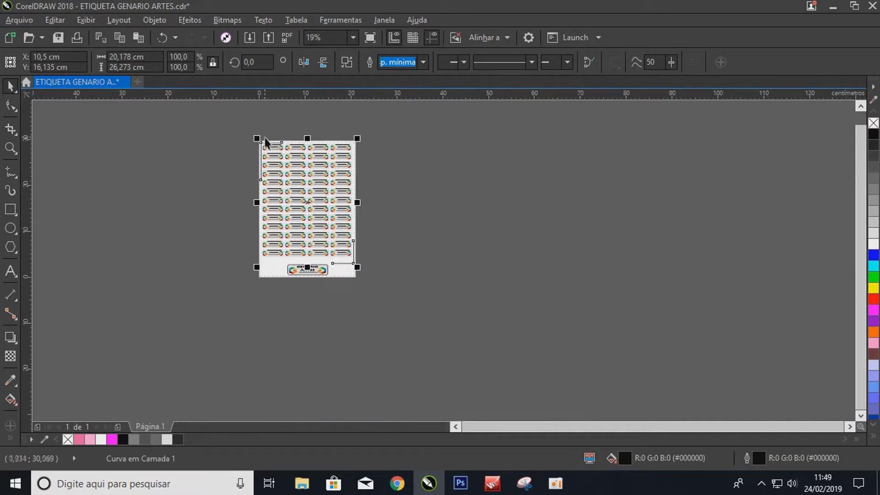
{"action": "scroll", "coordinate": [356, 259], "scroll_direction": "up", "scroll_amount": 2}
{"action": "left_click_drag", "start_coordinate": [347, 263], "coordinate": [497, 273]}
{"action": "scroll", "coordinate": [349, 263], "scroll_direction": "down", "scroll_amount": 2}
{"action": "key", "text": "ctrl+z"}
{"action": "scroll", "coordinate": [236, 144], "scroll_direction": "up", "scroll_amount": 2}
- Create a boundary outline around all the grid labels, excluding the large one, and move the outlines 30 cm to the right
{"action": "left_click_drag", "start_coordinate": [256, 120], "coordinate": [551, 371]}
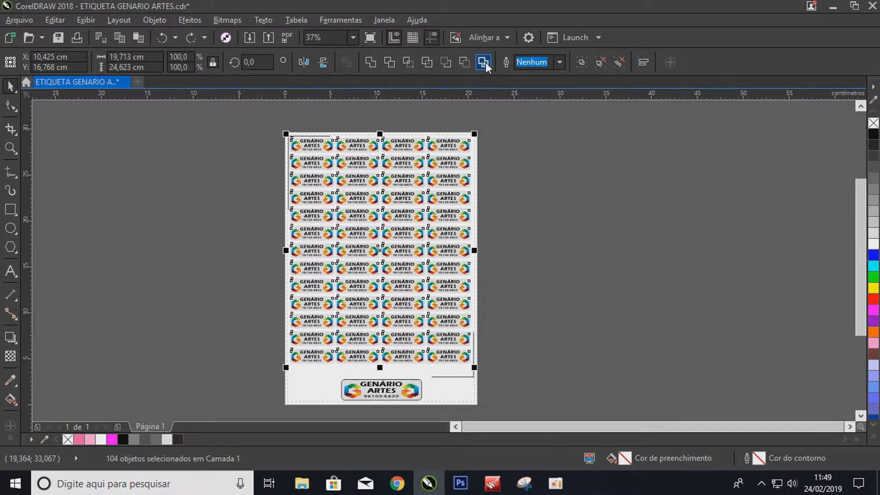
{"action": "left_click", "coordinate": [485, 62]}
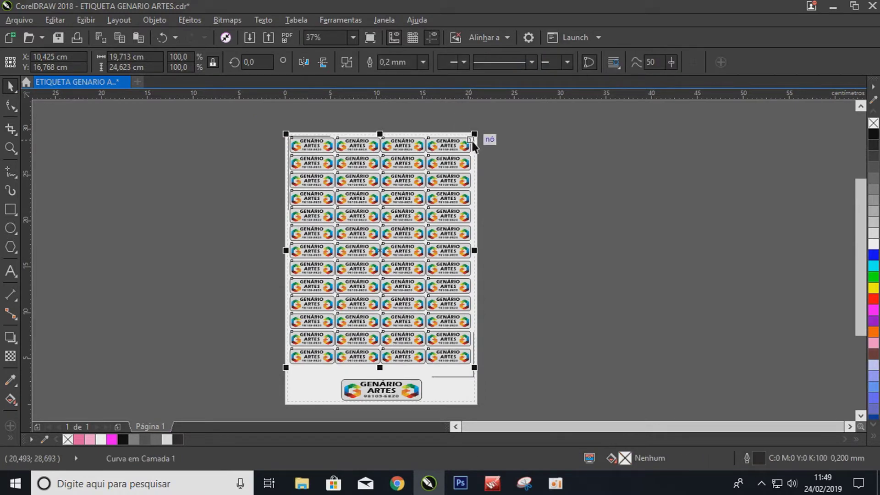
{"action": "scroll", "coordinate": [469, 140], "scroll_direction": "up", "scroll_amount": 7}
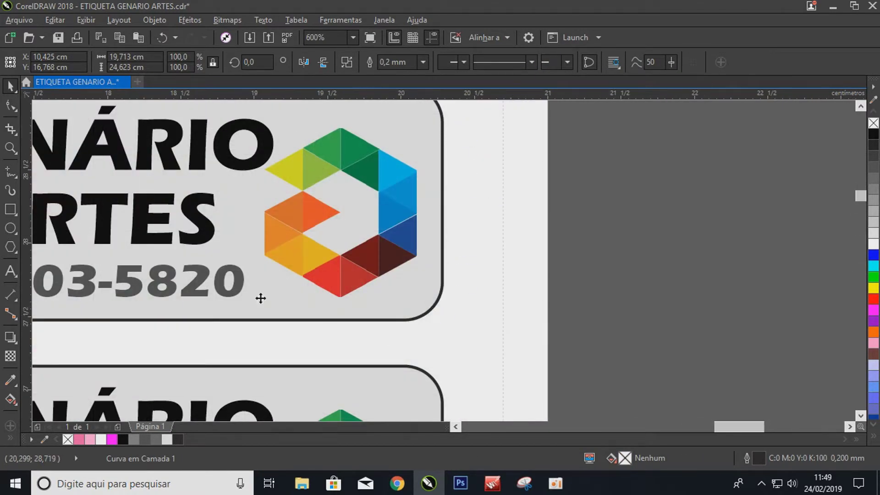
{"action": "scroll", "coordinate": [385, 197], "scroll_direction": "down", "scroll_amount": 7}
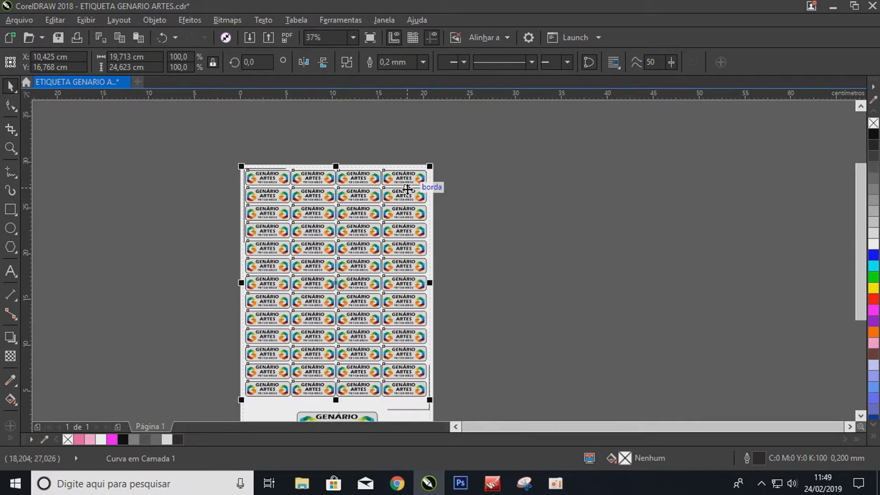
{"action": "key", "text": "ctrl+z"}
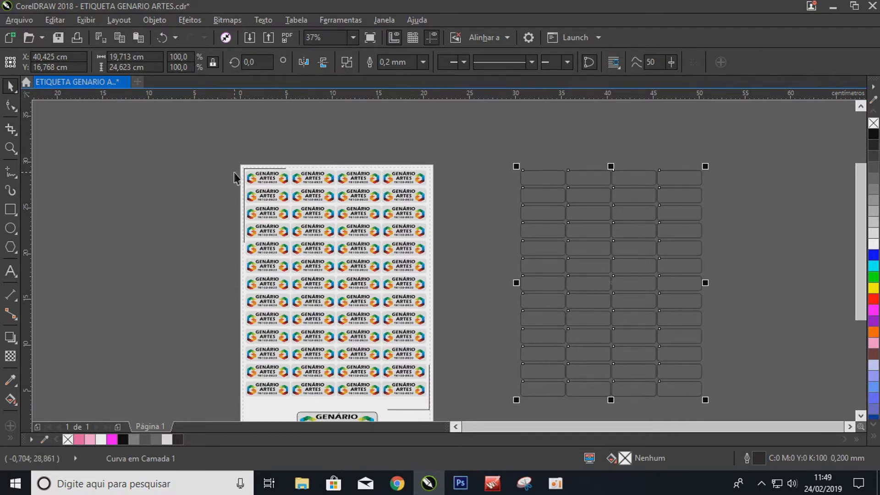
- Duplicate the page's corner marks 30 cm to the right so the copy frames the label cut outlines
{"action": "scroll", "coordinate": [242, 173], "scroll_direction": "up", "scroll_amount": 4}
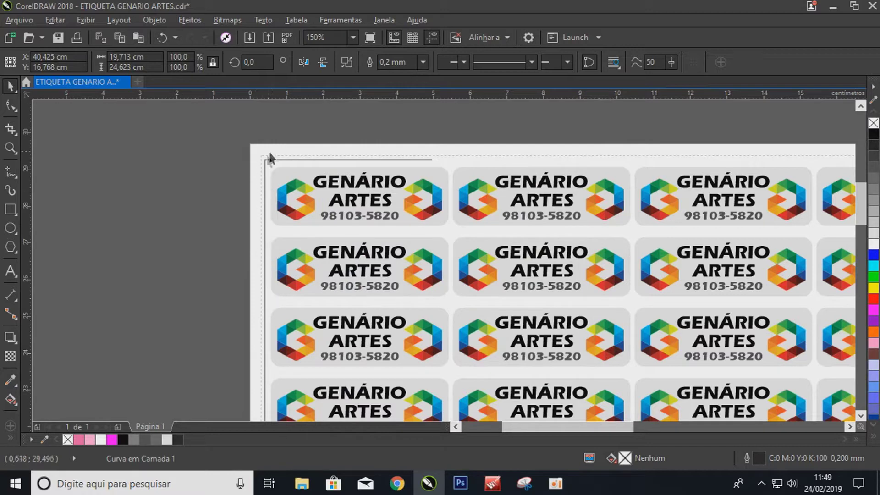
{"action": "left_click", "coordinate": [266, 158]}
{"action": "scroll", "coordinate": [266, 159], "scroll_direction": "down", "scroll_amount": 2}
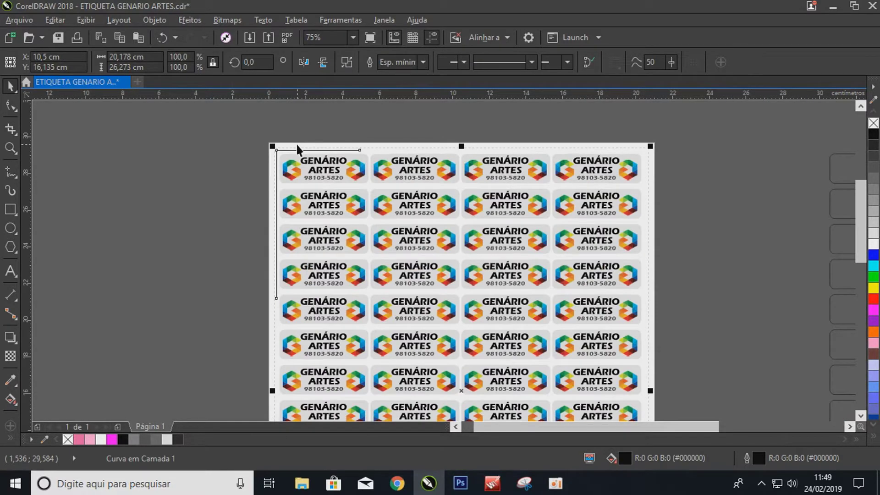
{"action": "scroll", "coordinate": [252, 142], "scroll_direction": "down", "scroll_amount": 1}
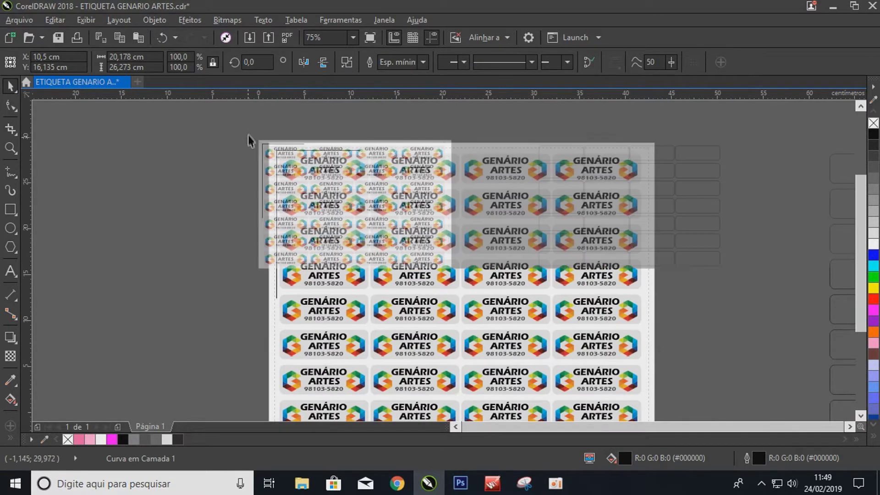
{"action": "key", "text": "ctrl+d"}
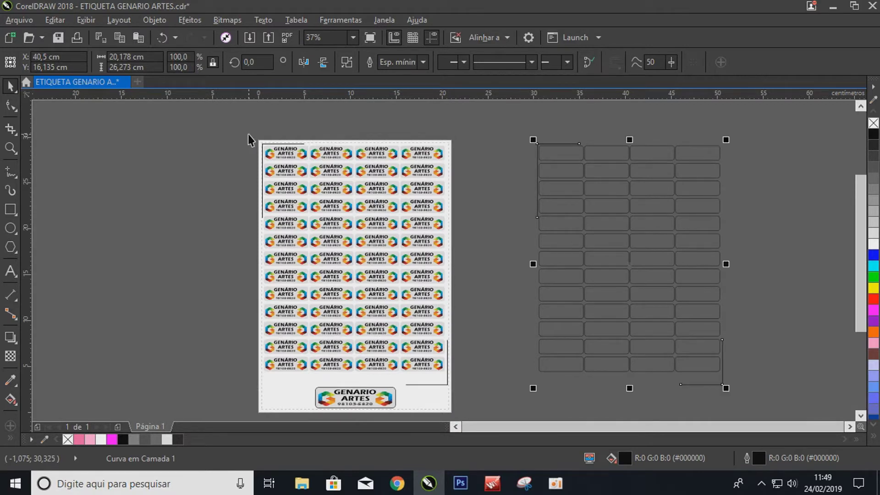
{"action": "left_click_drag", "start_coordinate": [486, 125], "coordinate": [763, 412]}
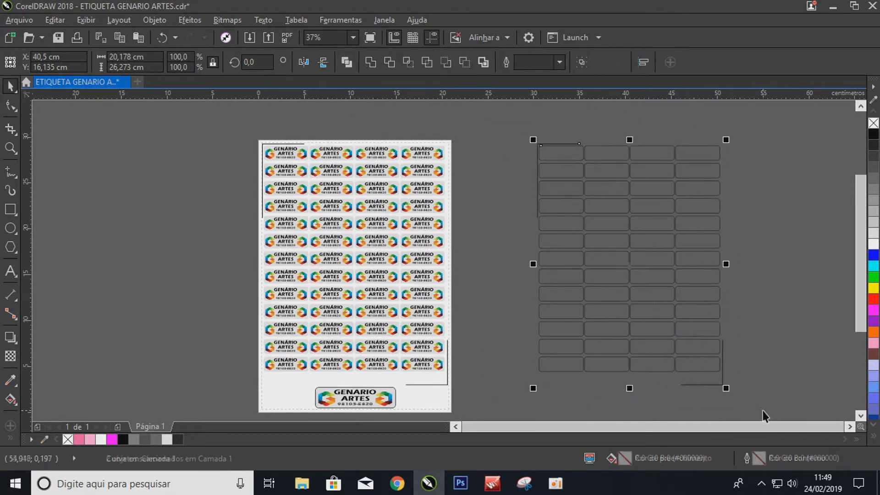
{"action": "left_click_drag", "start_coordinate": [512, 125], "coordinate": [743, 408]}
{"action": "left_click", "coordinate": [487, 122]}
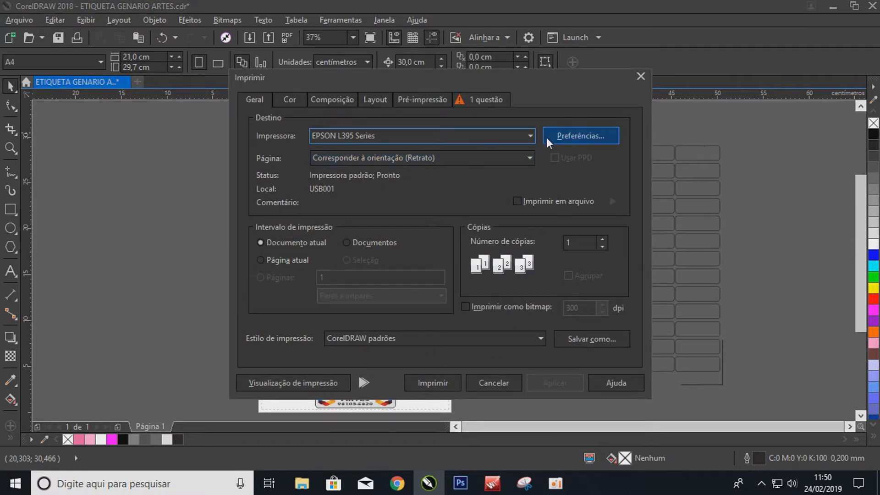
- Open the print setup and view the preferences of the EPSON L395 Series printer
{"action": "left_click", "coordinate": [465, 136]}
{"action": "left_click", "coordinate": [561, 116]}
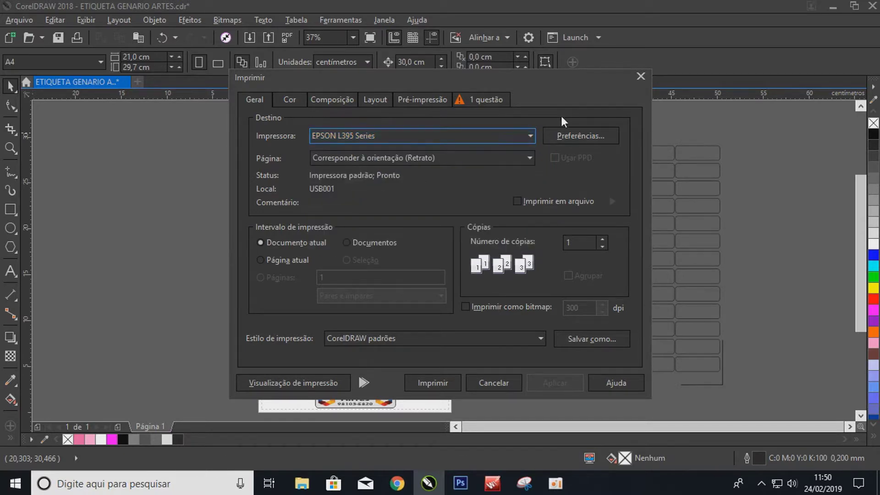
{"action": "left_click", "coordinate": [579, 136]}
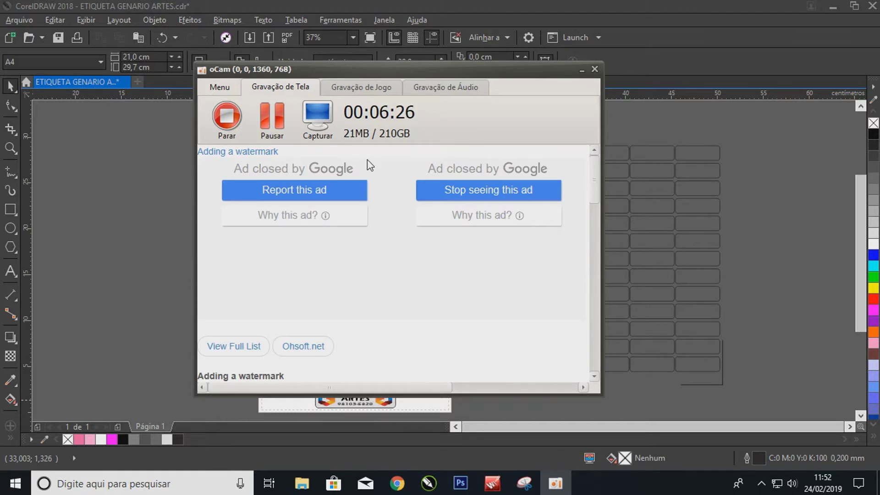
{"action": "left_click", "coordinate": [581, 70]}
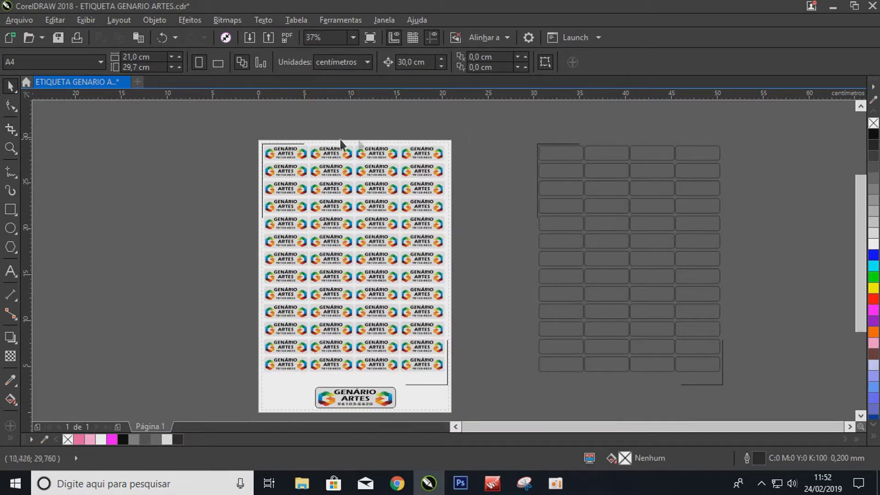
- Try deleting all the labels and corner marks from the page, and undo the deletion
{"action": "scroll", "coordinate": [330, 143], "scroll_direction": "down", "scroll_amount": 1}
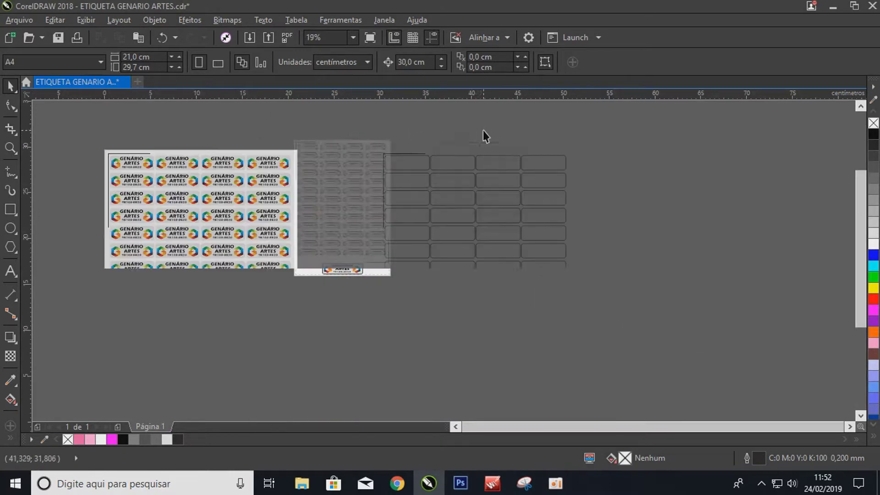
{"action": "left_click_drag", "start_coordinate": [399, 116], "coordinate": [241, 323]}
{"action": "key", "text": "Delete"}
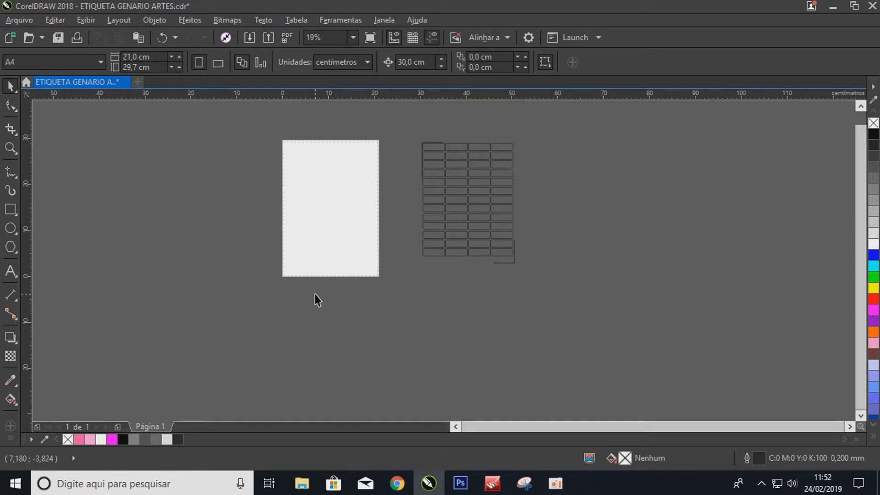
{"action": "key", "text": "ctrl+z"}
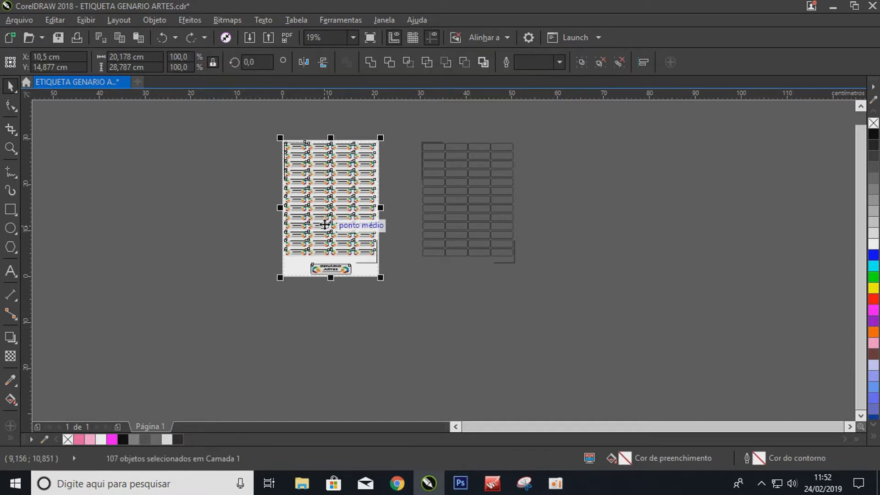
- Delete all the labels and corner marks on the page, keeping only the cut outlines and marks beside it
{"action": "left_click", "coordinate": [21, 21]}
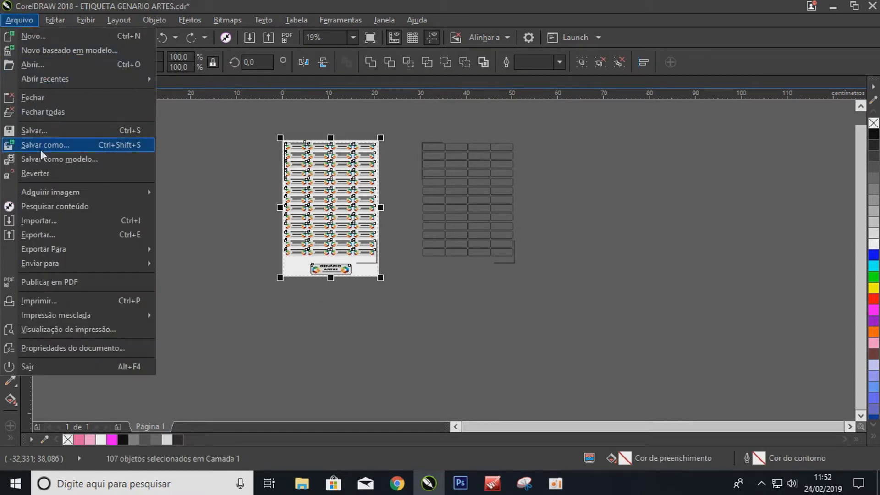
{"action": "left_click", "coordinate": [228, 133]}
{"action": "left_click_drag", "start_coordinate": [257, 133], "coordinate": [400, 318]}
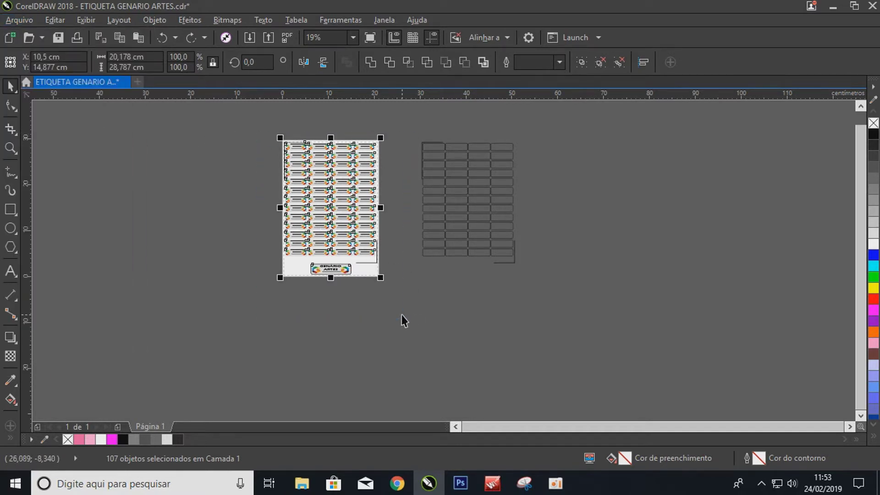
{"action": "key", "text": "Delete"}
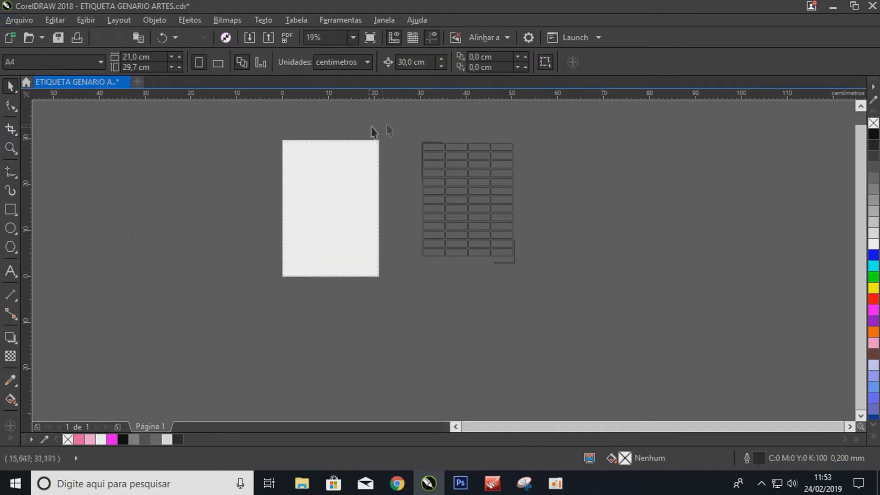
- Set the outline width of the cut outlines and their corner marks to the minimum thickness (Esp. mínima)
{"action": "left_click_drag", "start_coordinate": [407, 123], "coordinate": [562, 338]}
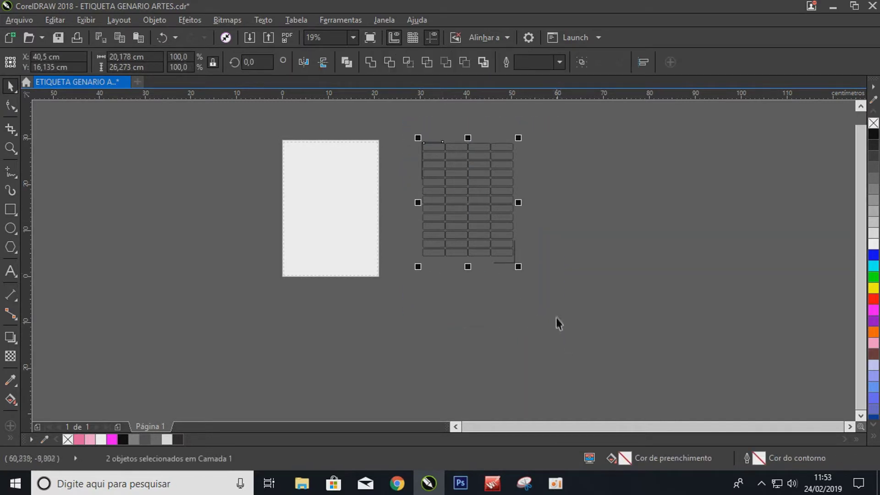
{"action": "left_click_drag", "start_coordinate": [379, 118], "coordinate": [563, 293]}
{"action": "left_click", "coordinate": [559, 63]}
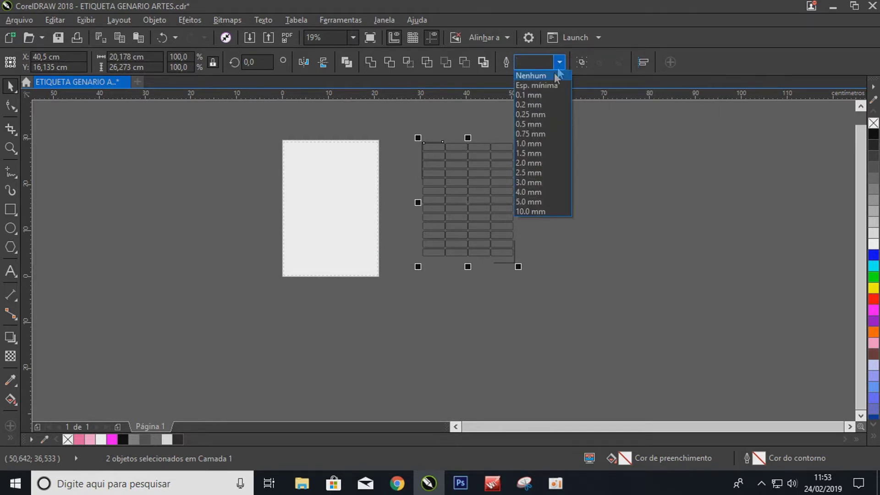
{"action": "left_click", "coordinate": [548, 86]}
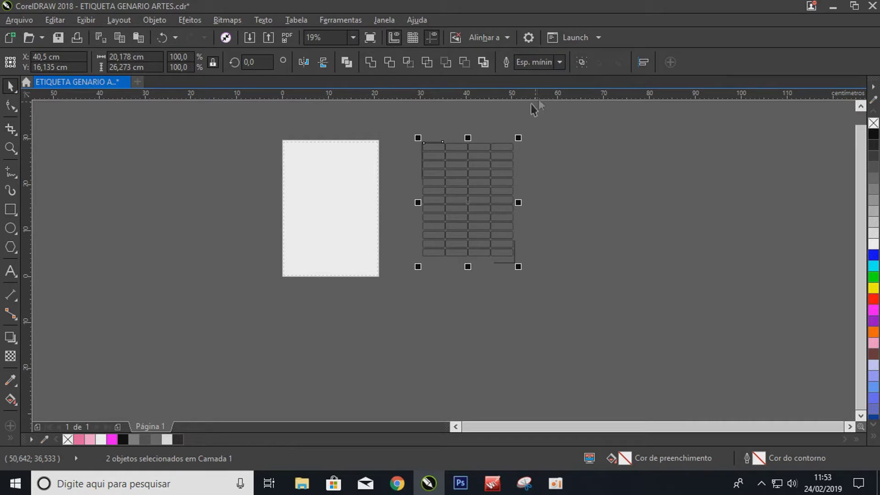
{"action": "right_click", "coordinate": [461, 157]}
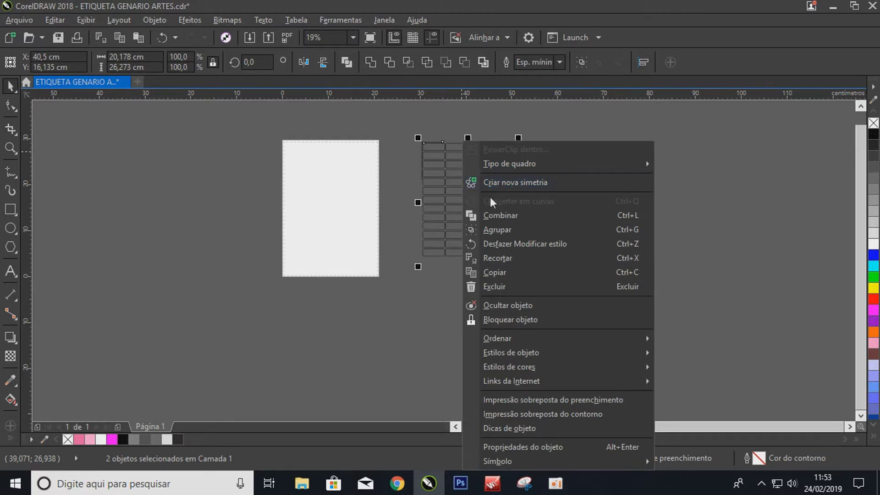
{"action": "left_click", "coordinate": [525, 123]}
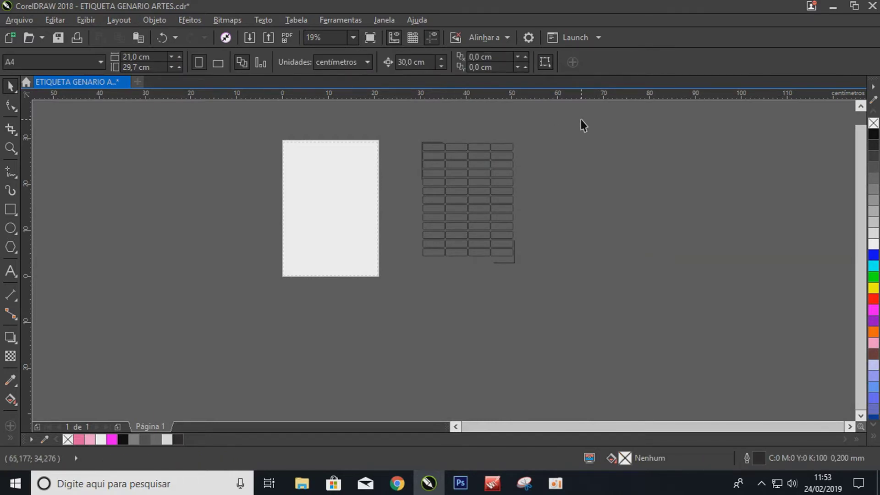
- Select PLOTTER as the destination printer and preview the print
{"action": "key", "text": "ctrl+p"}
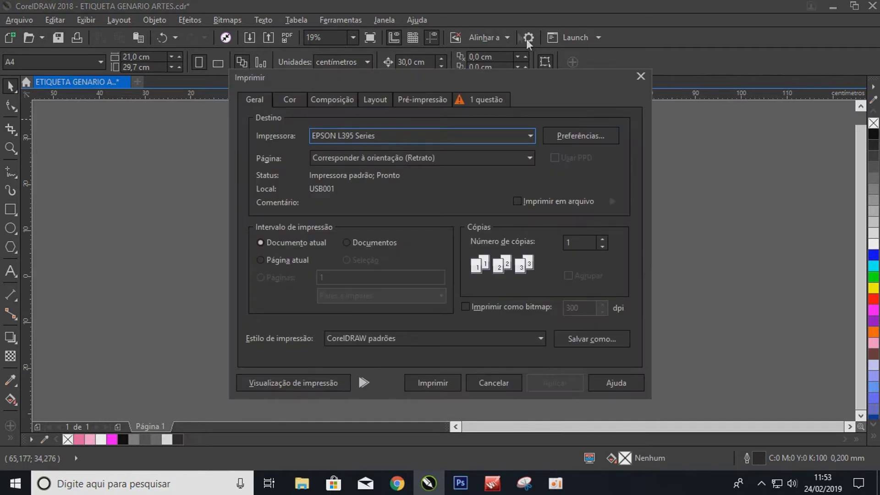
{"action": "left_click", "coordinate": [403, 133]}
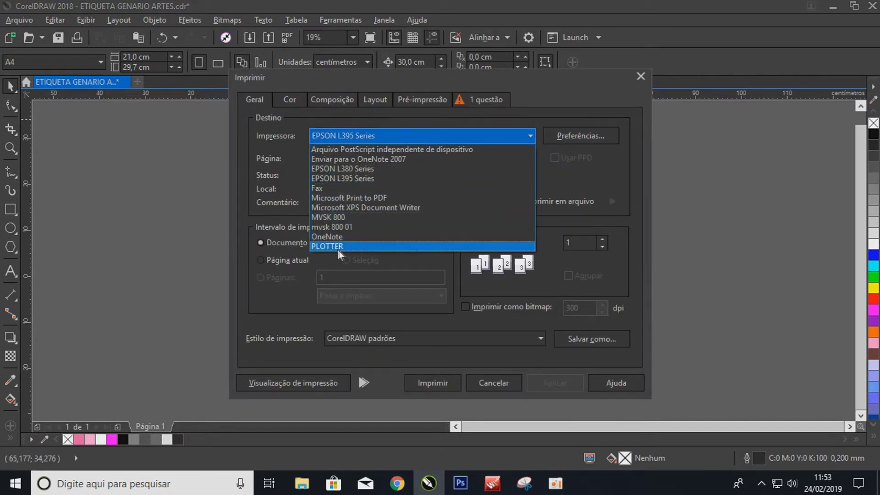
{"action": "left_click", "coordinate": [321, 247]}
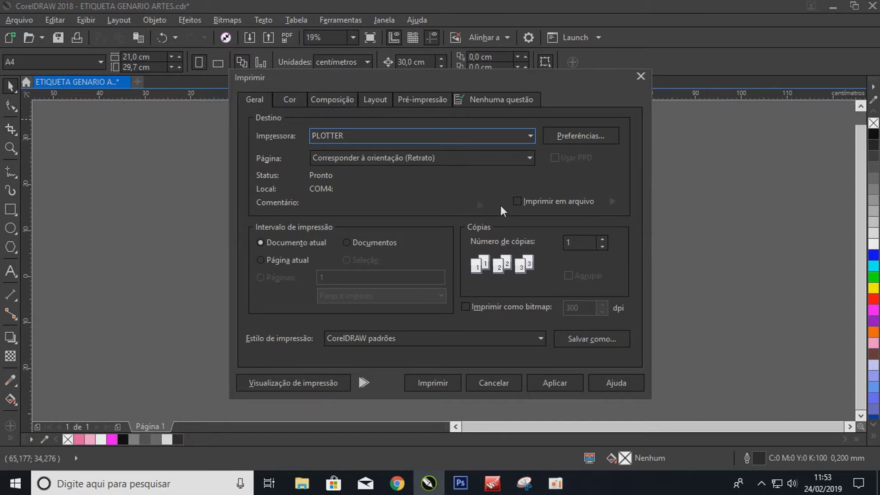
{"action": "left_click", "coordinate": [292, 381]}
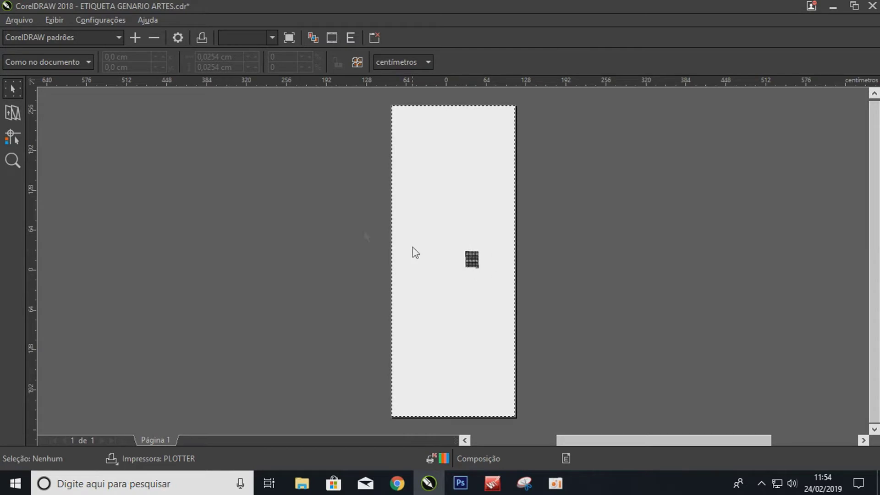
- Position the artwork at the plotter page's upper-left corner (No canto superior esquerdo), and leave the preview and print setup without printing
{"action": "left_click", "coordinate": [59, 62]}
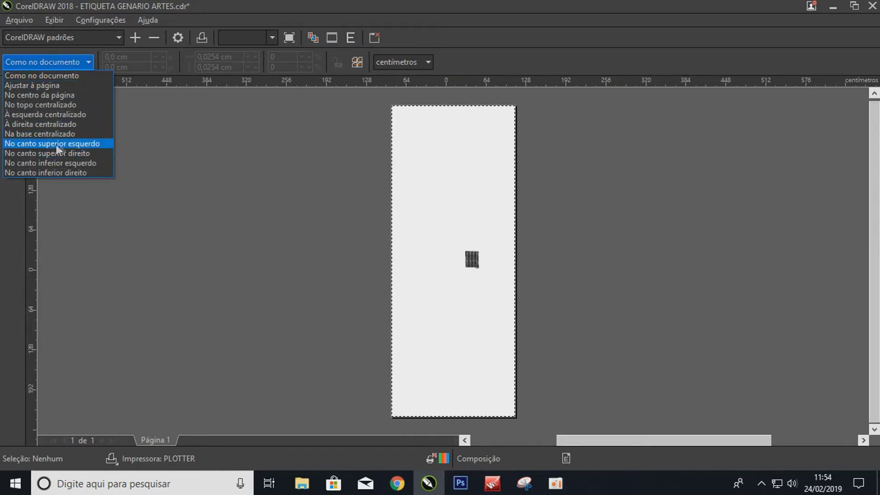
{"action": "left_click", "coordinate": [73, 143]}
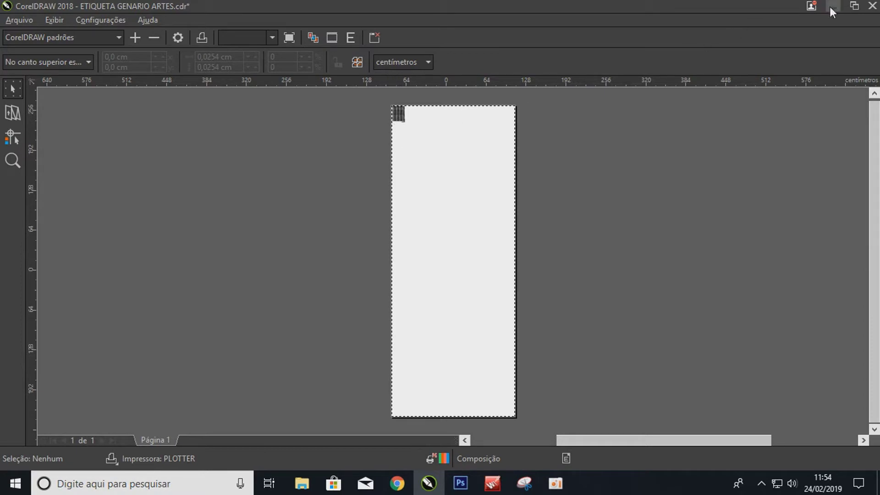
{"action": "left_click", "coordinate": [872, 9]}
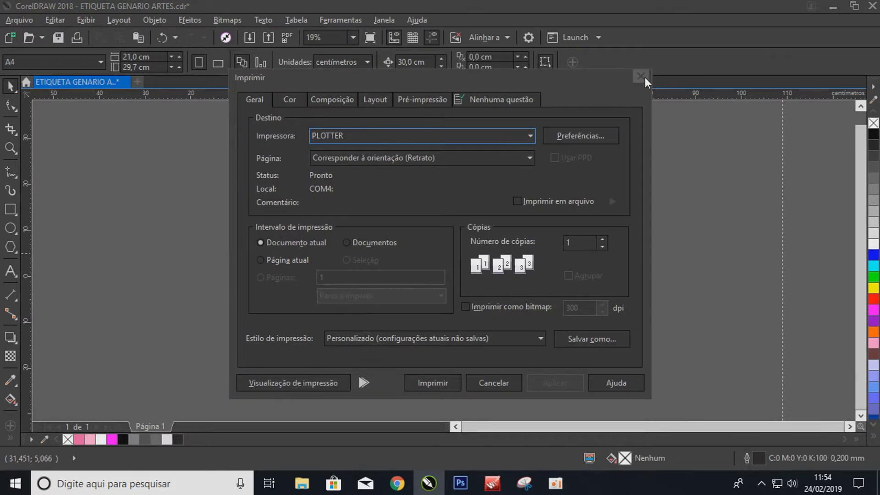
{"action": "left_click", "coordinate": [641, 76]}
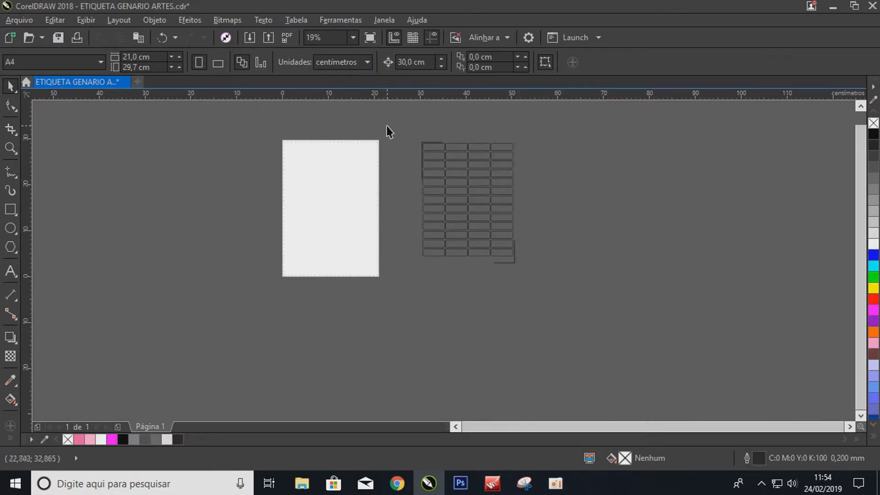
- Export the cut outlines to the desktop as the HPGL plotter file ETIQUETA GENARIO ARTES (PLT), and move that file to an empty desktop area
{"action": "key", "text": "ctrl+e"}
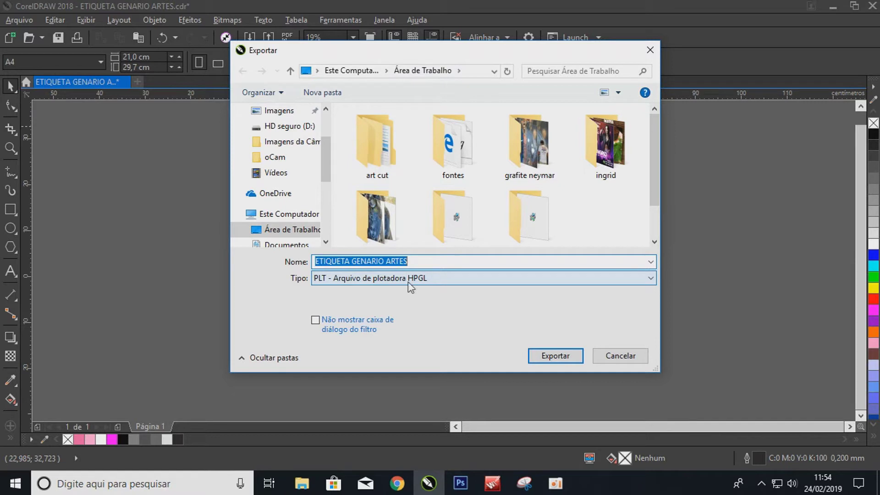
{"action": "left_click", "coordinate": [325, 279]}
{"action": "left_click", "coordinate": [326, 5]}
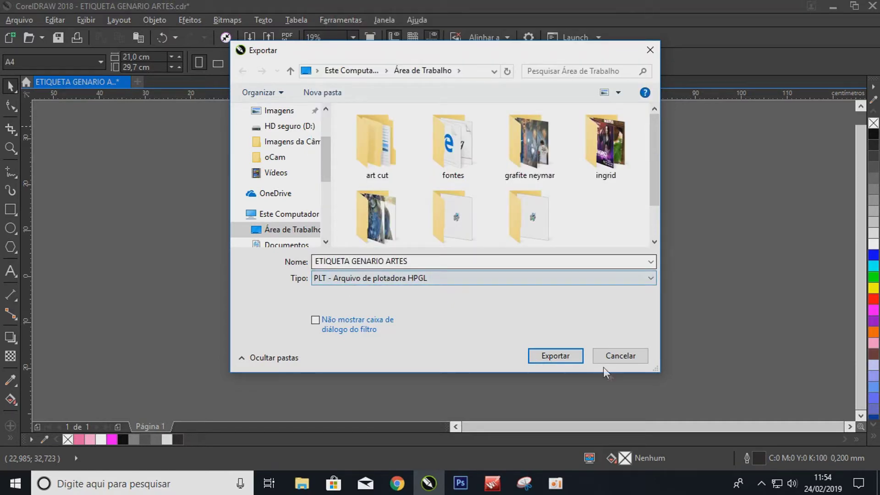
{"action": "left_click", "coordinate": [551, 358]}
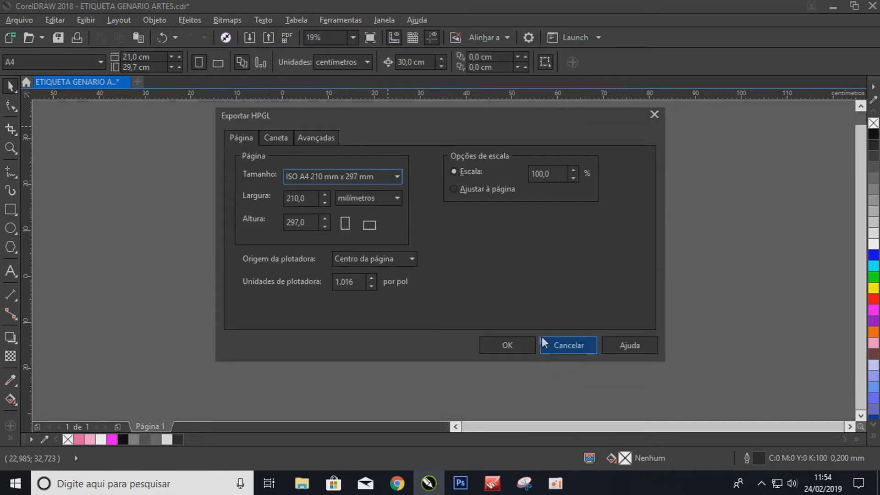
{"action": "left_click", "coordinate": [512, 350]}
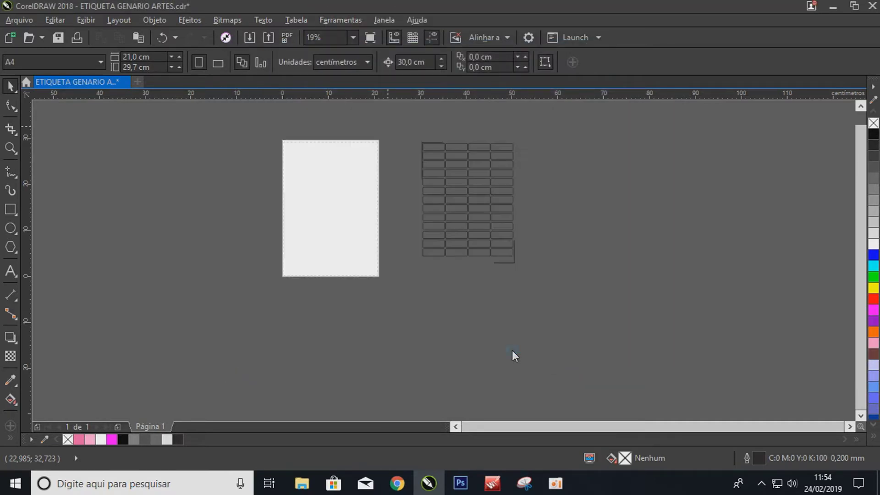
{"action": "left_click", "coordinate": [828, 7]}
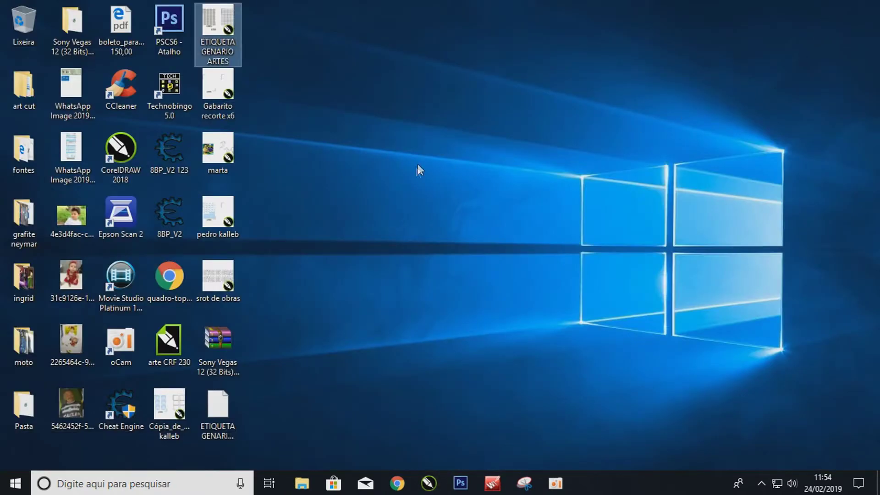
{"action": "left_click_drag", "start_coordinate": [223, 403], "coordinate": [593, 68]}
- Switch to Artcut and create a new vertical document 62 cm wide and 300 cm high
{"action": "left_click", "coordinate": [490, 489]}
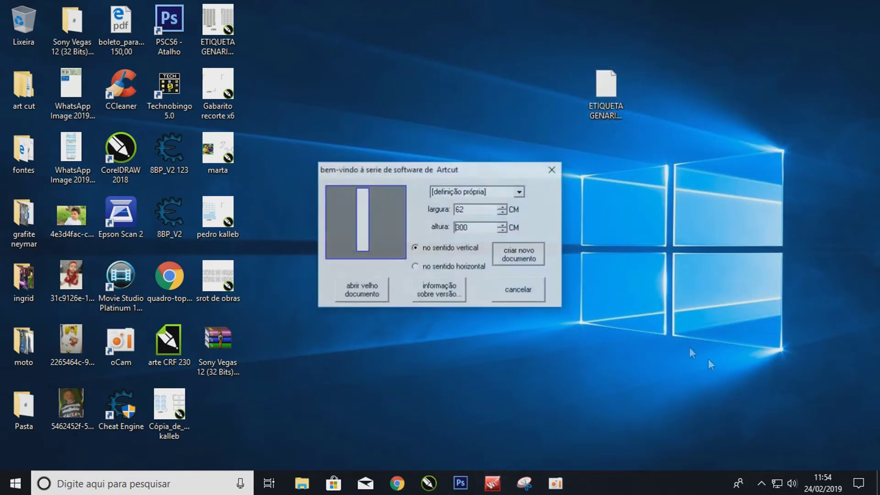
{"action": "left_click", "coordinate": [523, 257]}
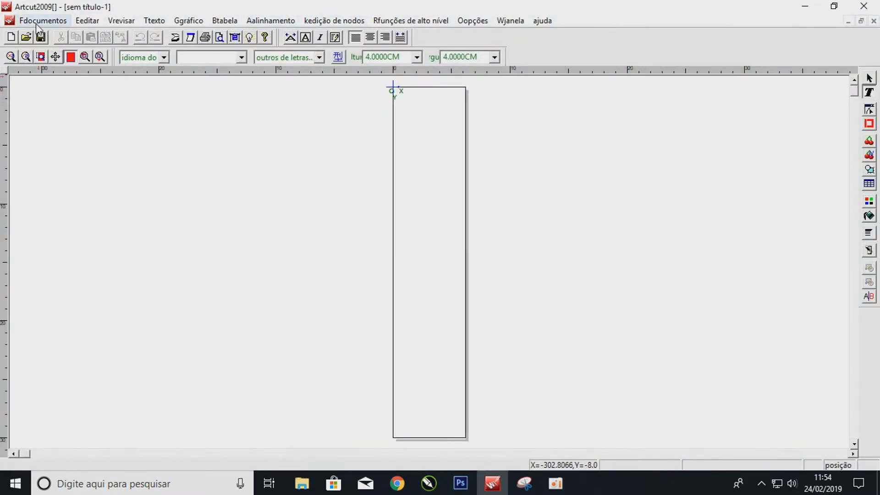
- Import ETIQUETA GENARIO ARTES.plt from the desktop into the document, using the file type HPGL Files (*.plt)
{"action": "left_click", "coordinate": [50, 24]}
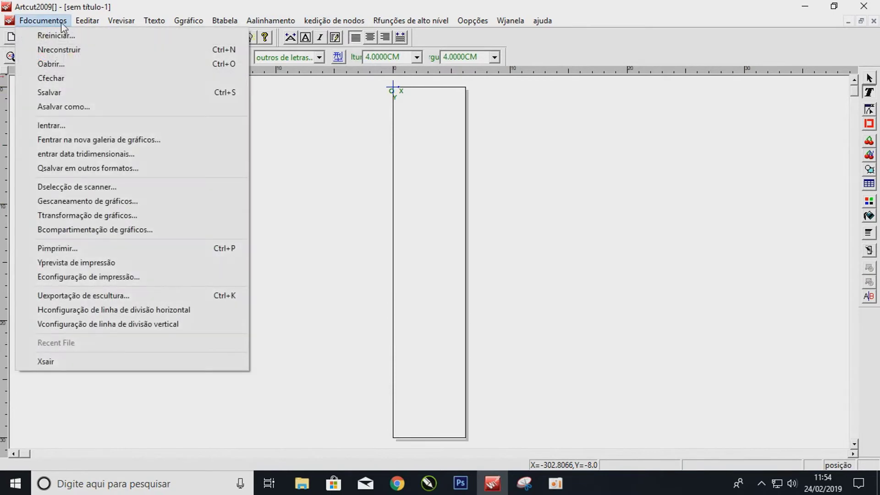
{"action": "left_click", "coordinate": [64, 127]}
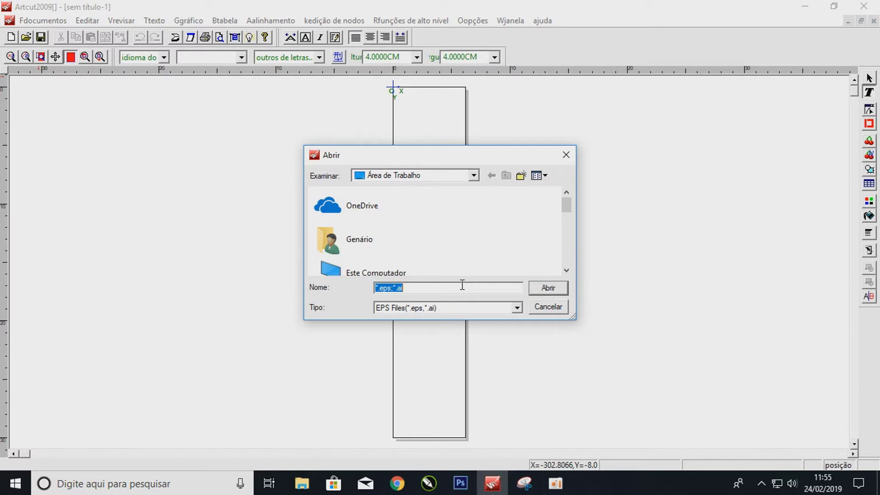
{"action": "type", "text": "e"}
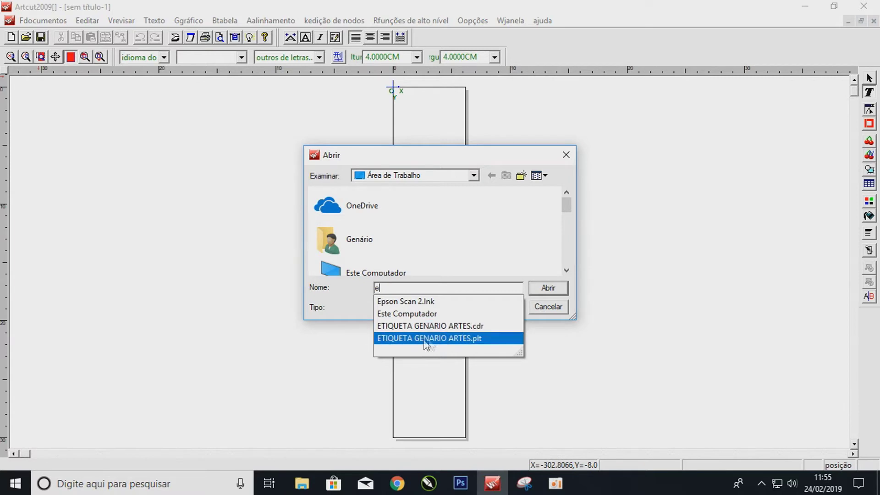
{"action": "double_click", "coordinate": [408, 287]}
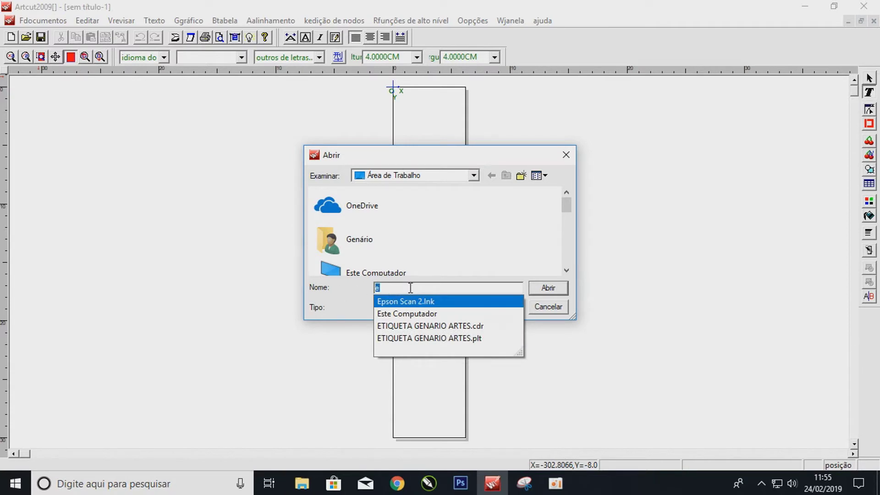
{"action": "key", "text": "BackSpace"}
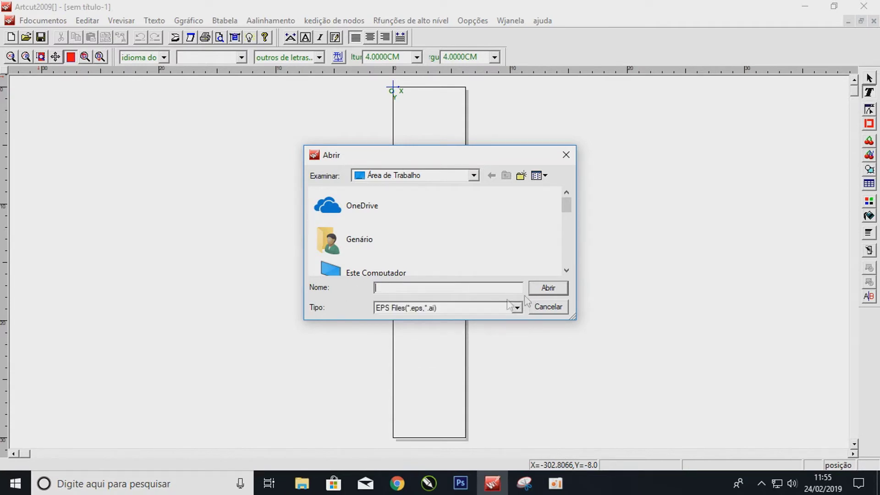
{"action": "left_click", "coordinate": [517, 308]}
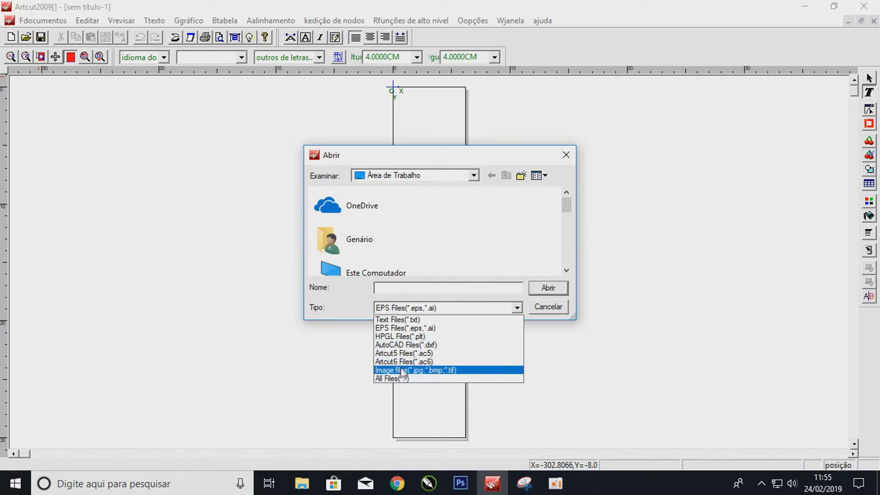
{"action": "left_click", "coordinate": [417, 338]}
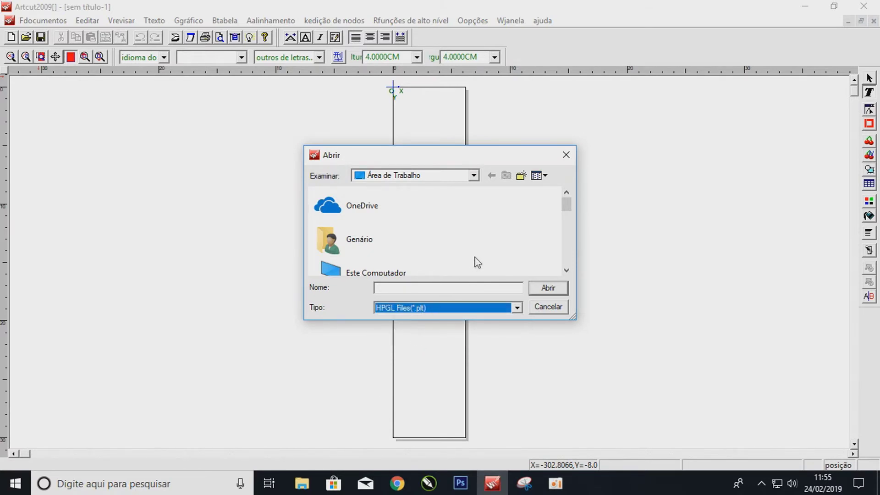
{"action": "left_click_drag", "start_coordinate": [567, 204], "coordinate": [567, 265]}
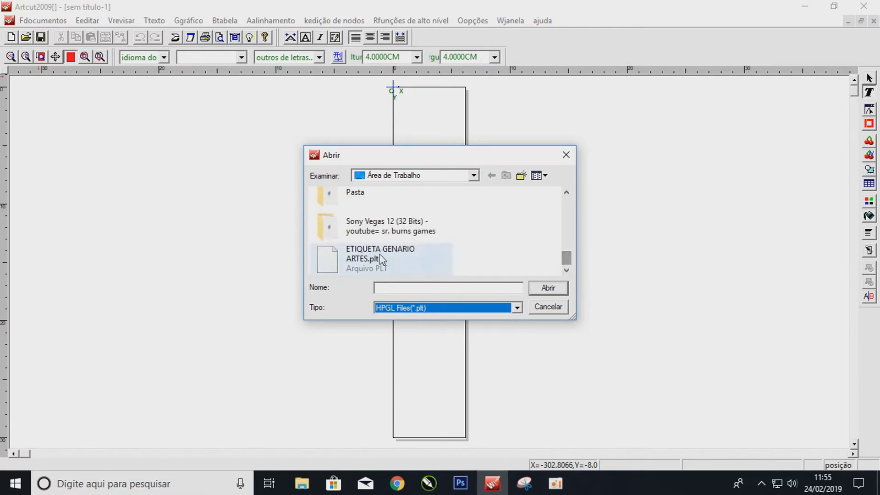
{"action": "left_click", "coordinate": [545, 293]}
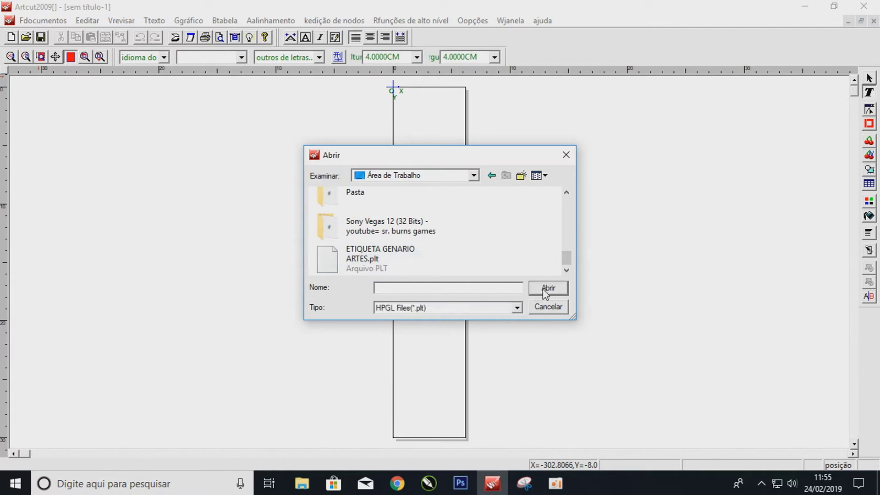
{"action": "left_click", "coordinate": [344, 252]}
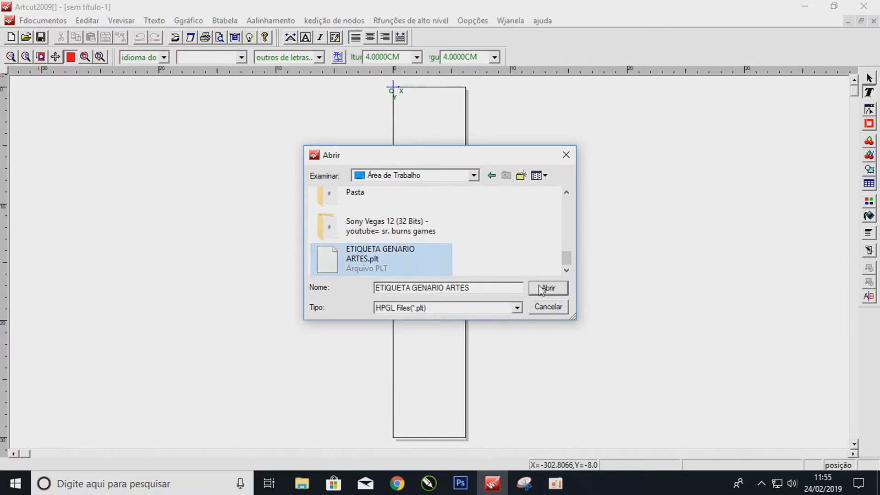
{"action": "left_click", "coordinate": [553, 289]}
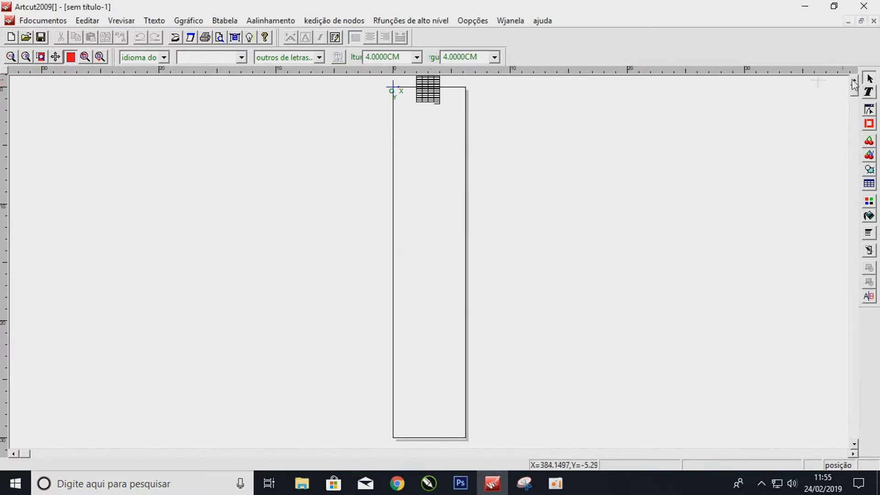